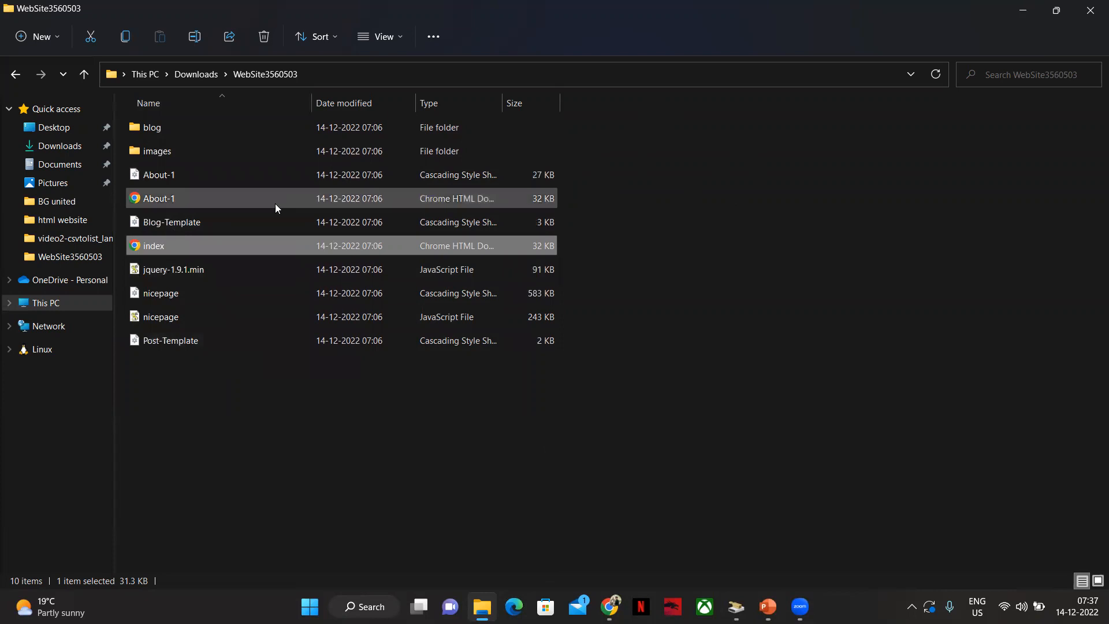
Open the S3 service from the AWS Management Console in the browser
key("alt+Tab")
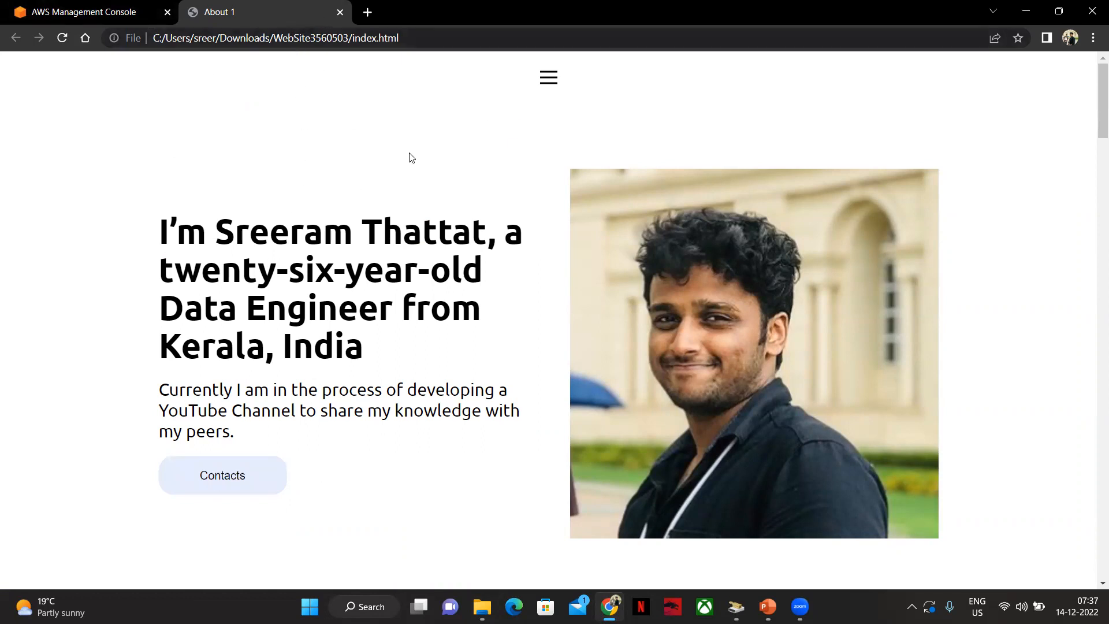
middle_click(285, 9)
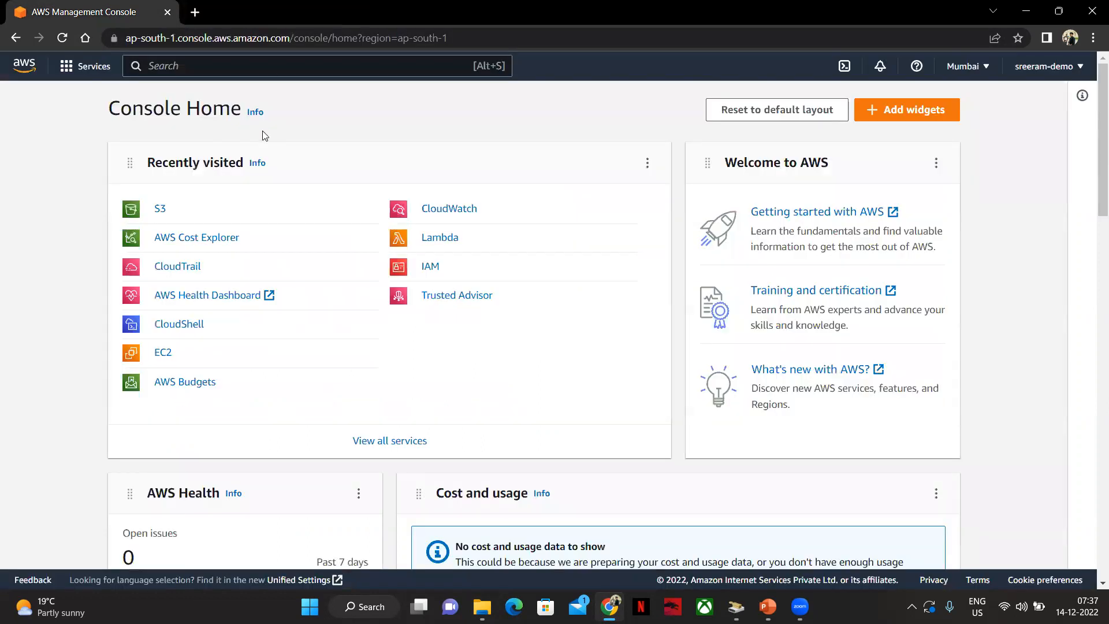
left_click(162, 209)
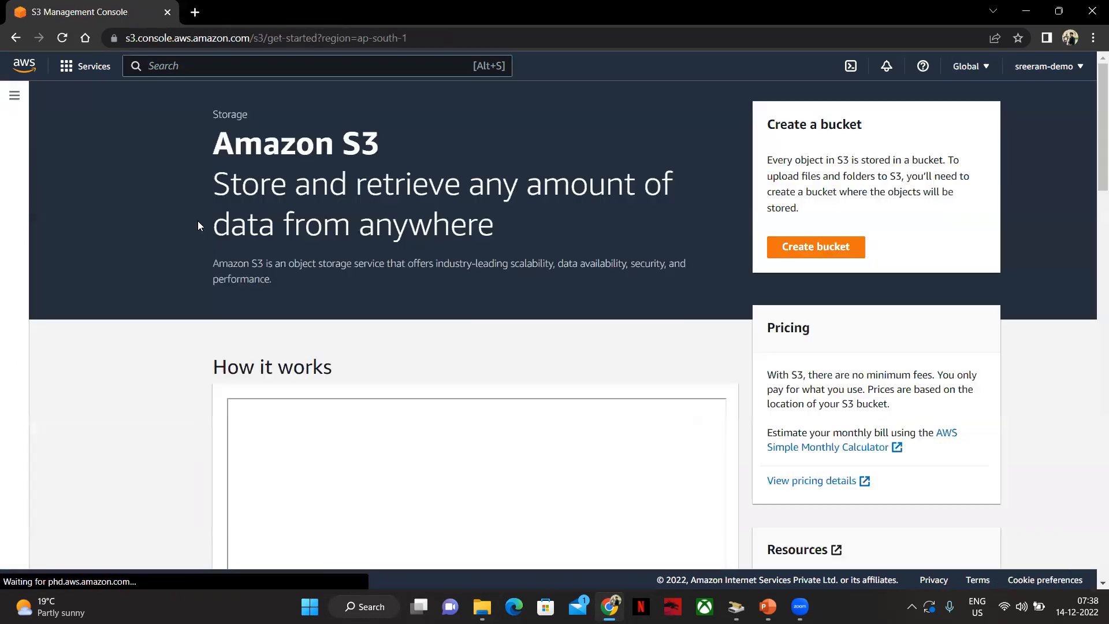
Create a bucket named first-website-sreeram in Asia Pacific (Mumbai) ap-south-1 with default settings
left_click(837, 246)
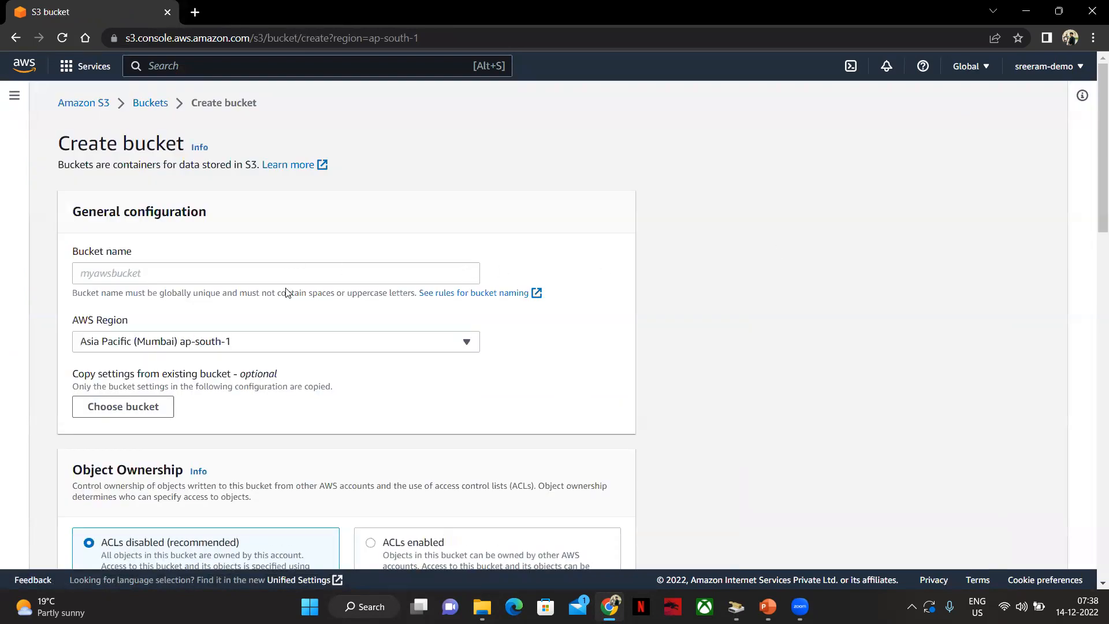
left_click(298, 276)
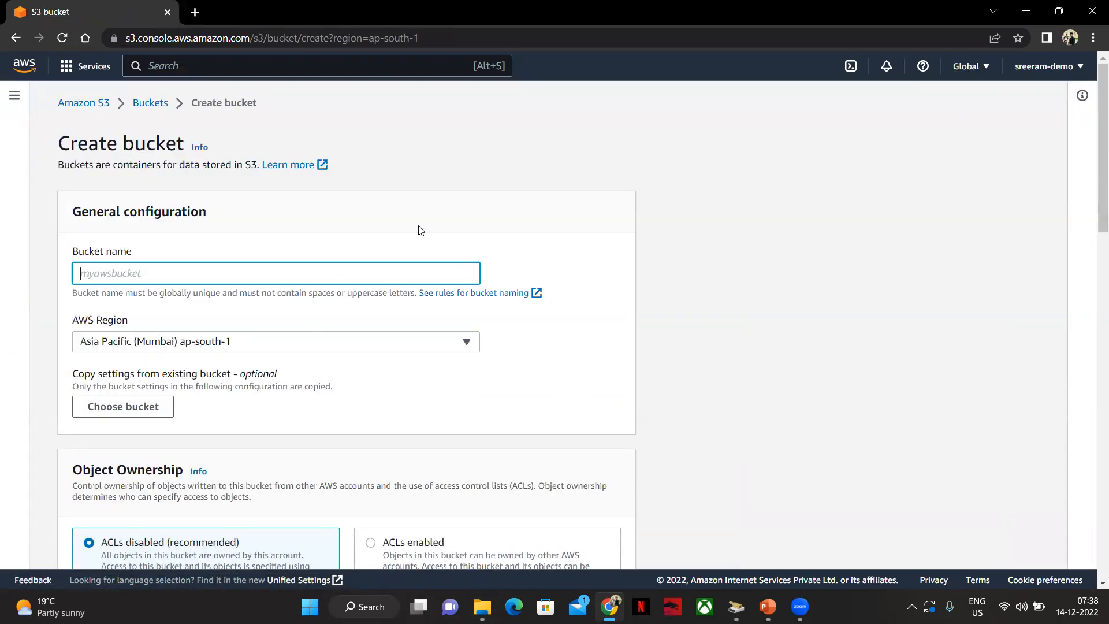
type("fir")
left_click(454, 447)
scroll(408, 415, "down", 3)
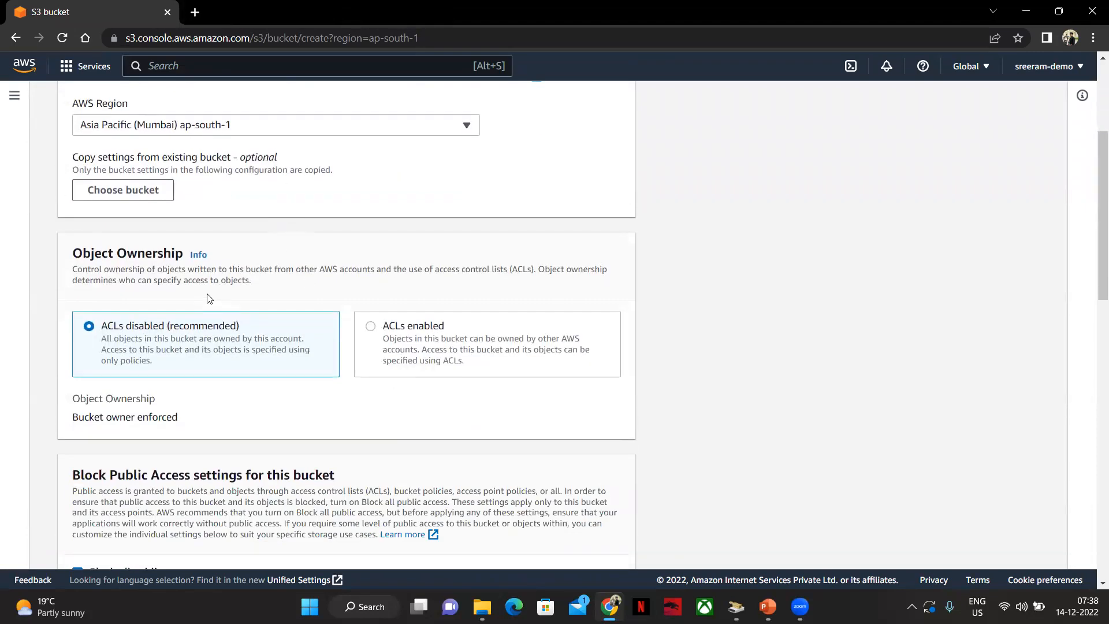
scroll(209, 298, "down", 5)
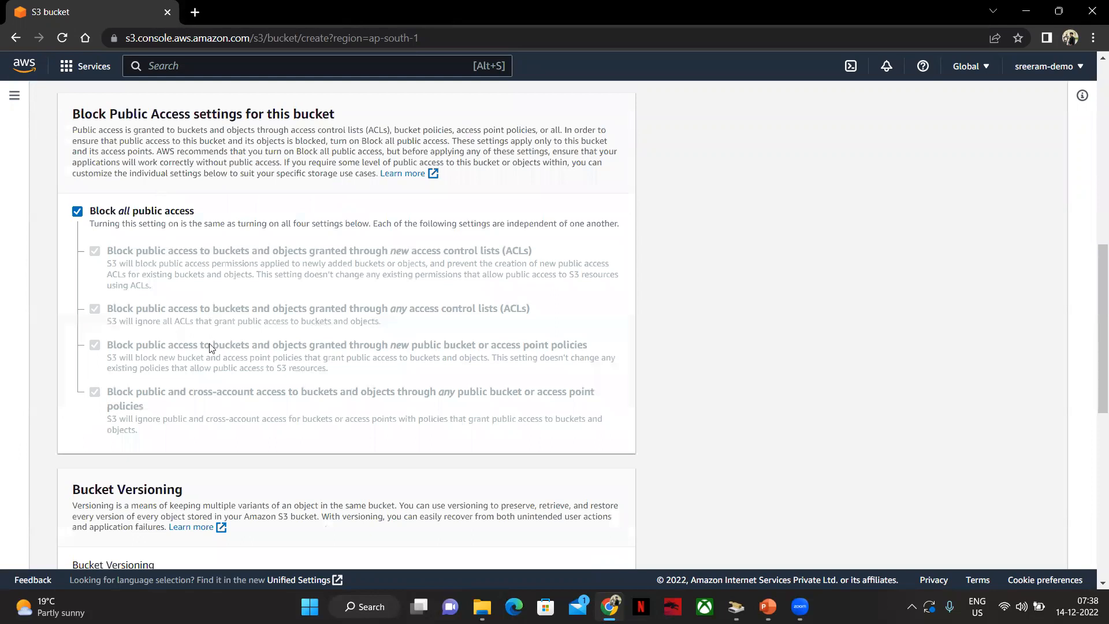
scroll(209, 347, "down", 7)
left_click(574, 543)
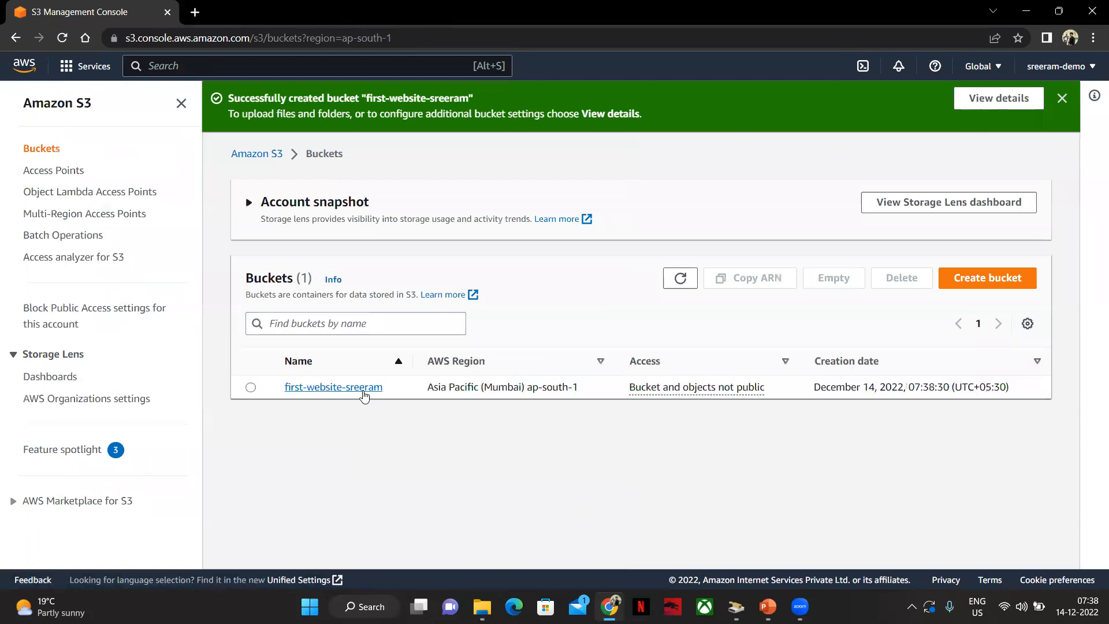
Open the new bucket's upload page and add all files from the WebSite3560503 folder
left_click(339, 390)
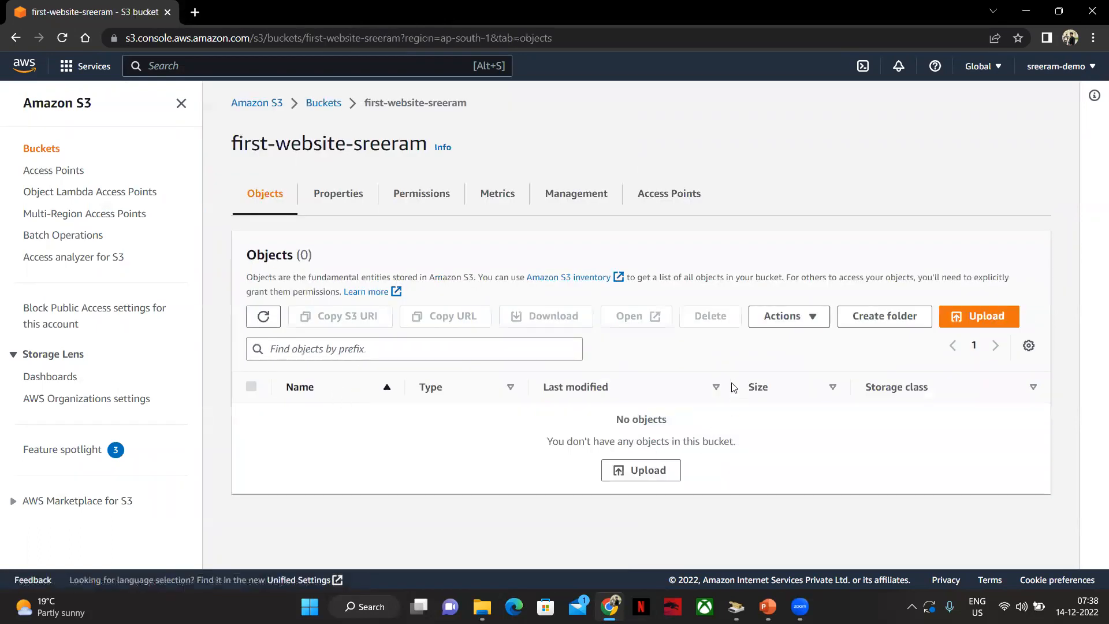
left_click(649, 470)
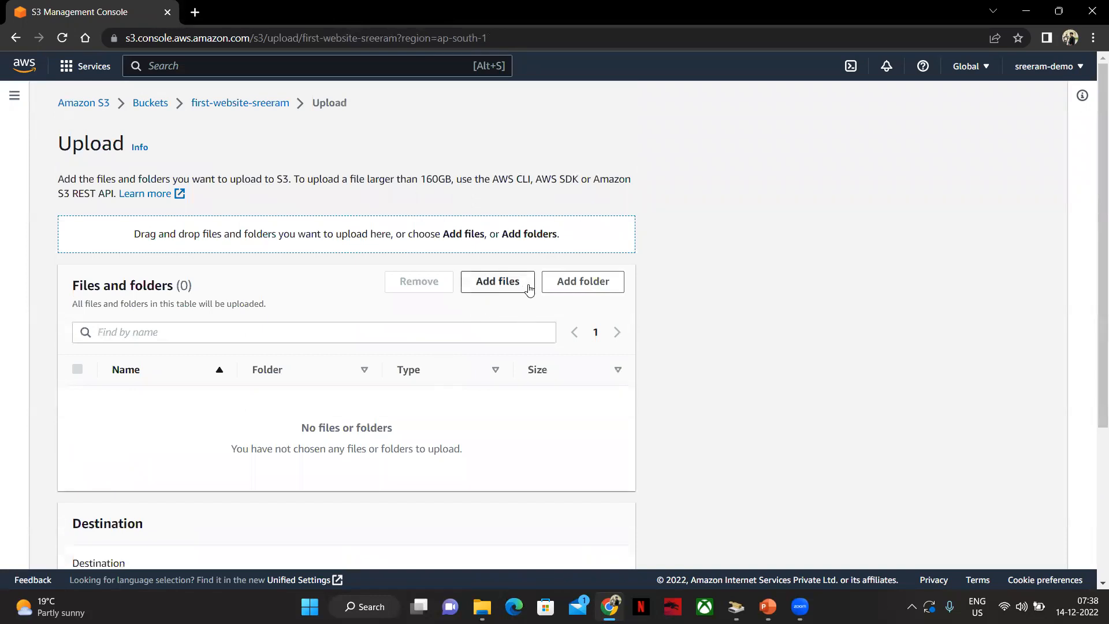
left_click(529, 287)
left_click(264, 37)
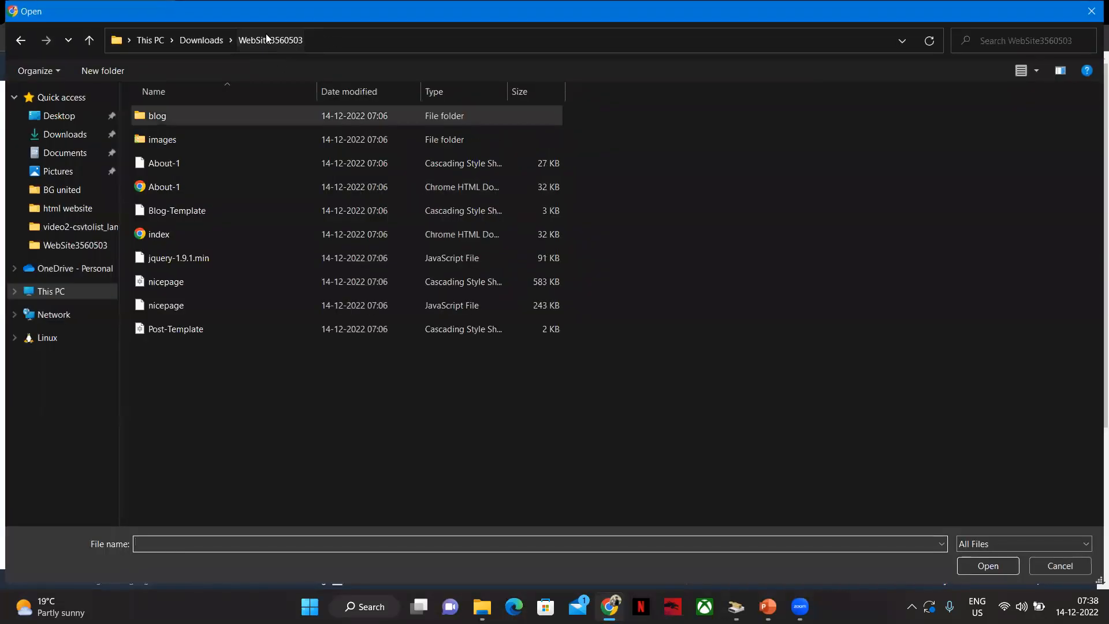
left_click_drag(216, 421, 178, 108)
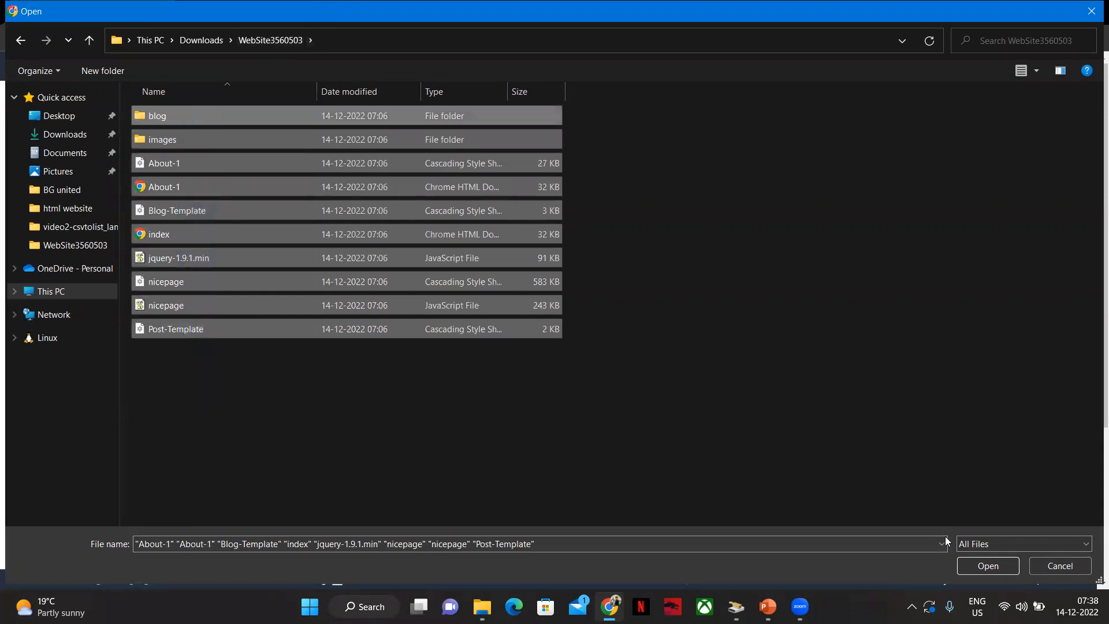
left_click(987, 565)
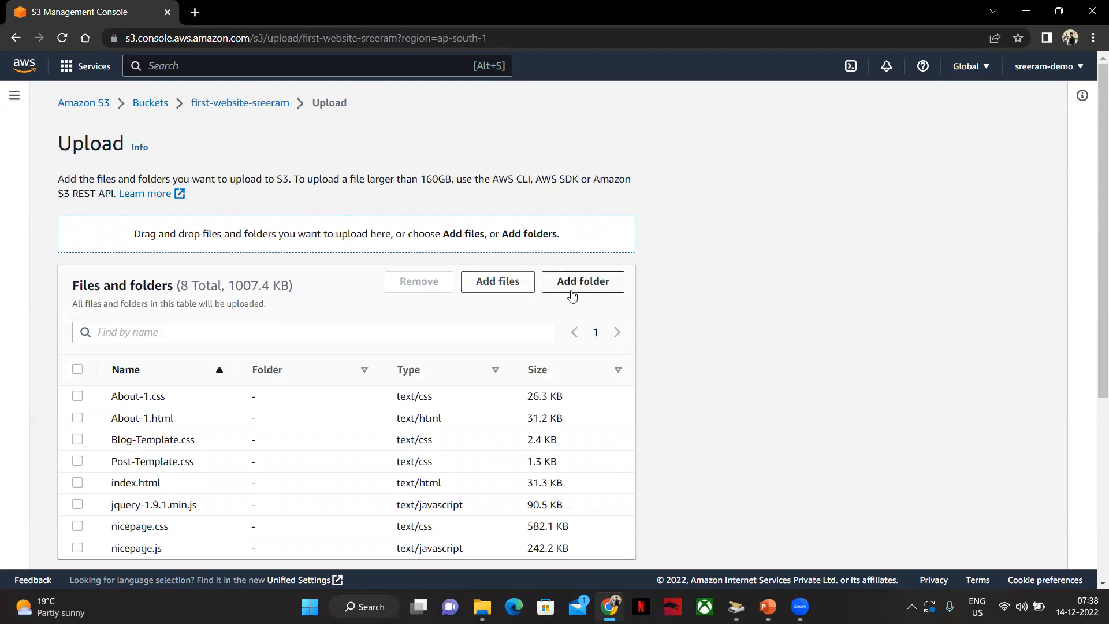
Add the blog folder to the upload list
left_click(574, 287)
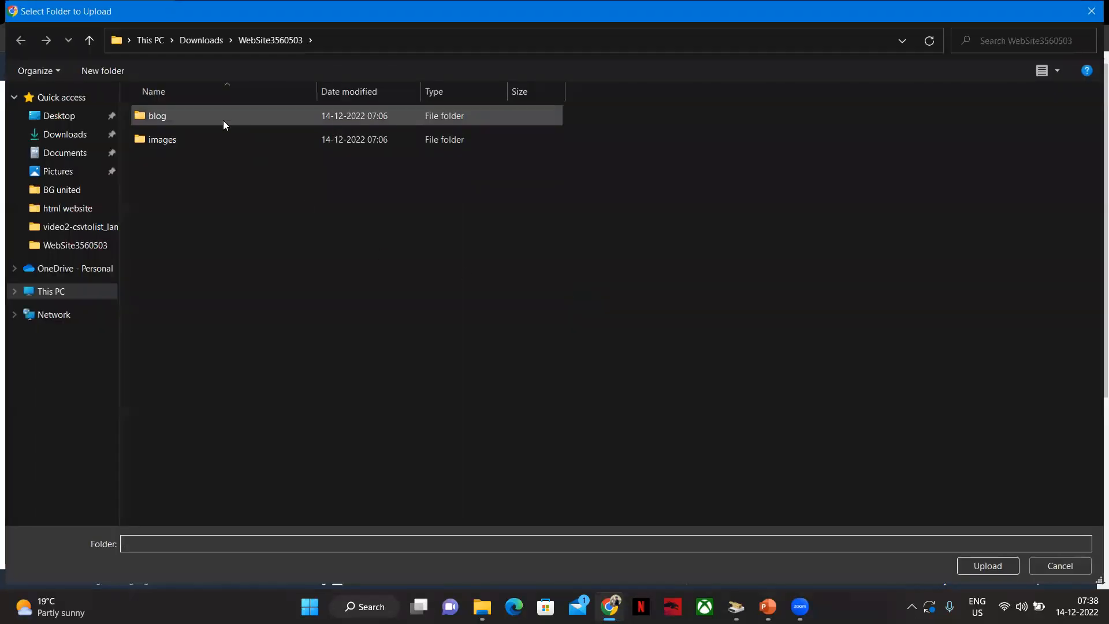
left_click(191, 119)
left_click(987, 565)
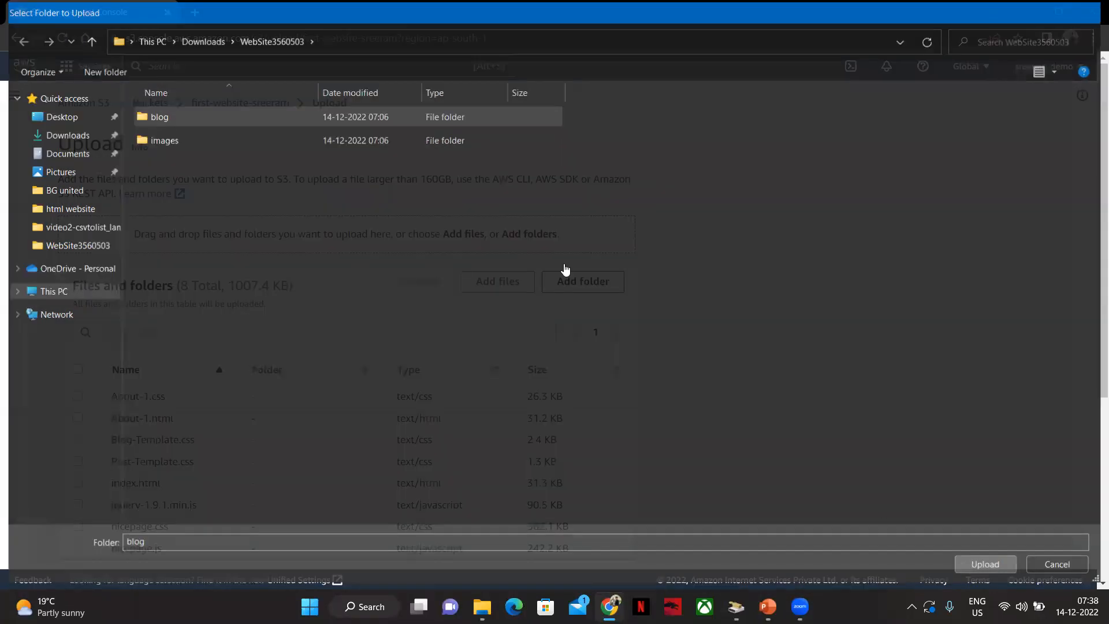
left_click(612, 120)
Add the images folder to the upload list
left_click(588, 281)
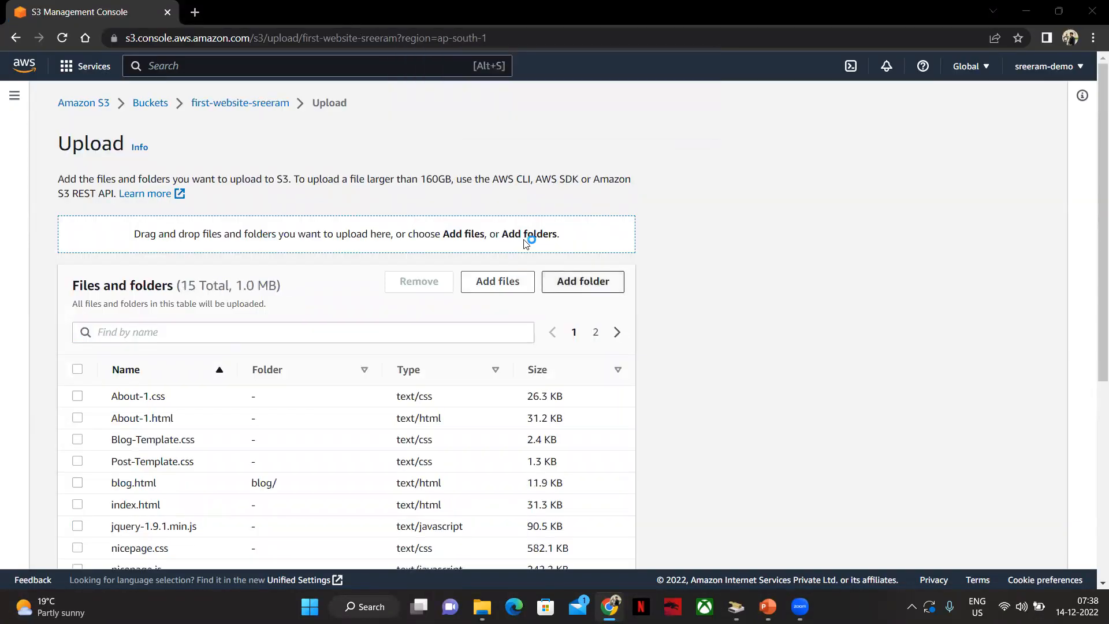
left_click(277, 48)
left_click(207, 140)
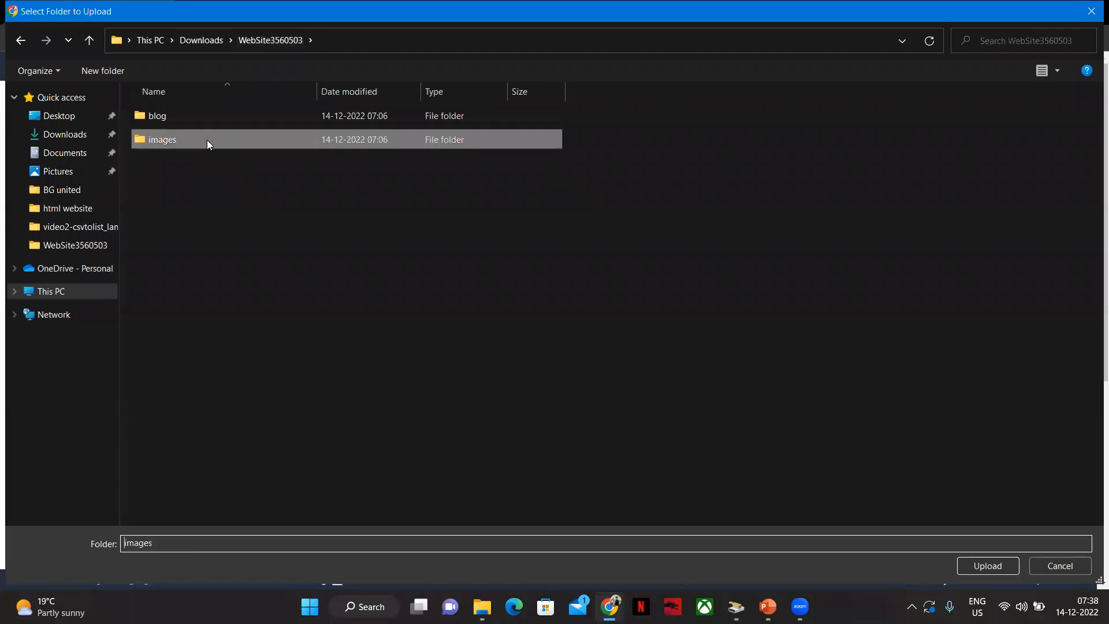
left_click(993, 569)
left_click(618, 119)
Review the upload list and upload all files and folders to the bucket
scroll(616, 433, "down", 5)
scroll(625, 238, "up", 4)
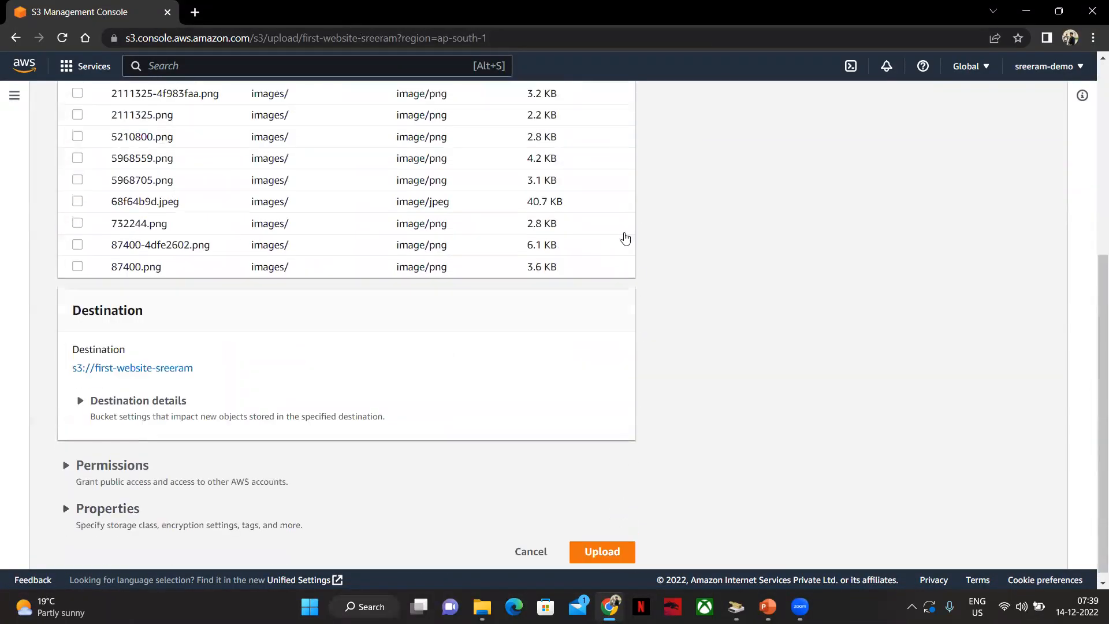
scroll(452, 319, "down", 4)
scroll(453, 246, "up", 1)
scroll(566, 445, "down", 1)
scroll(566, 445, "down", 1)
left_click(605, 543)
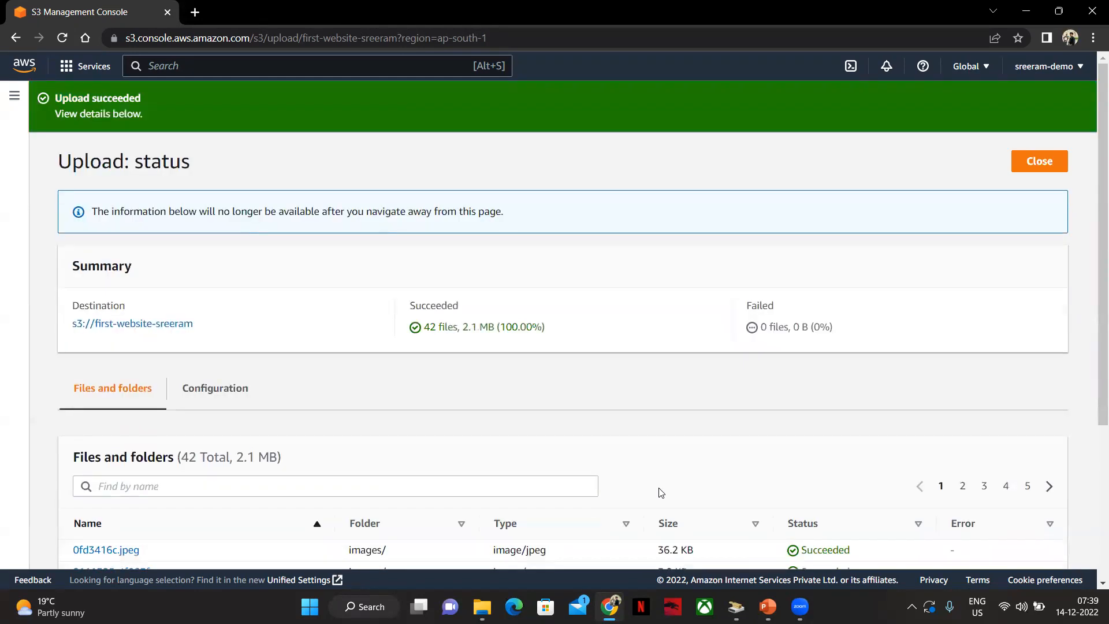
Return to the bucket's object list and highlight the index.html file name
left_click(137, 331)
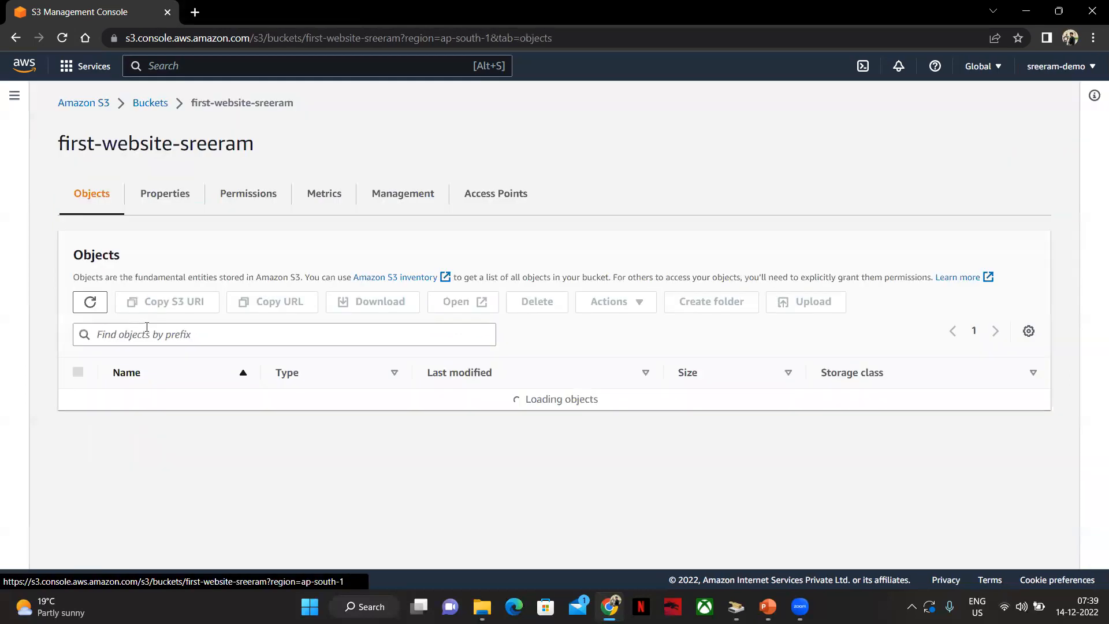
scroll(347, 265, "down", 1)
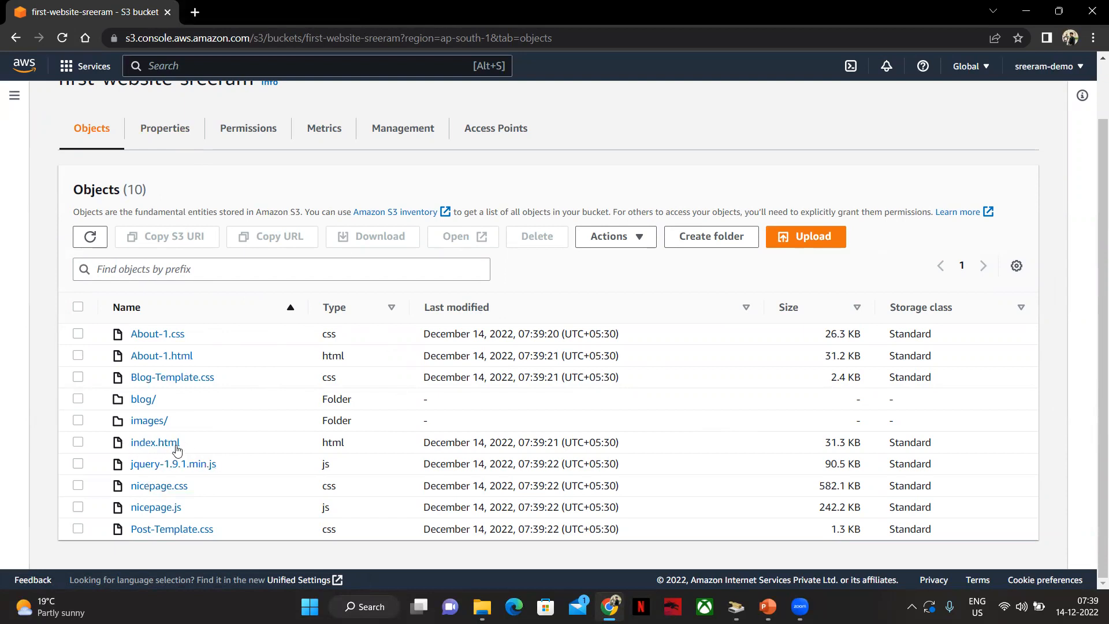
left_click_drag(194, 445, 130, 445)
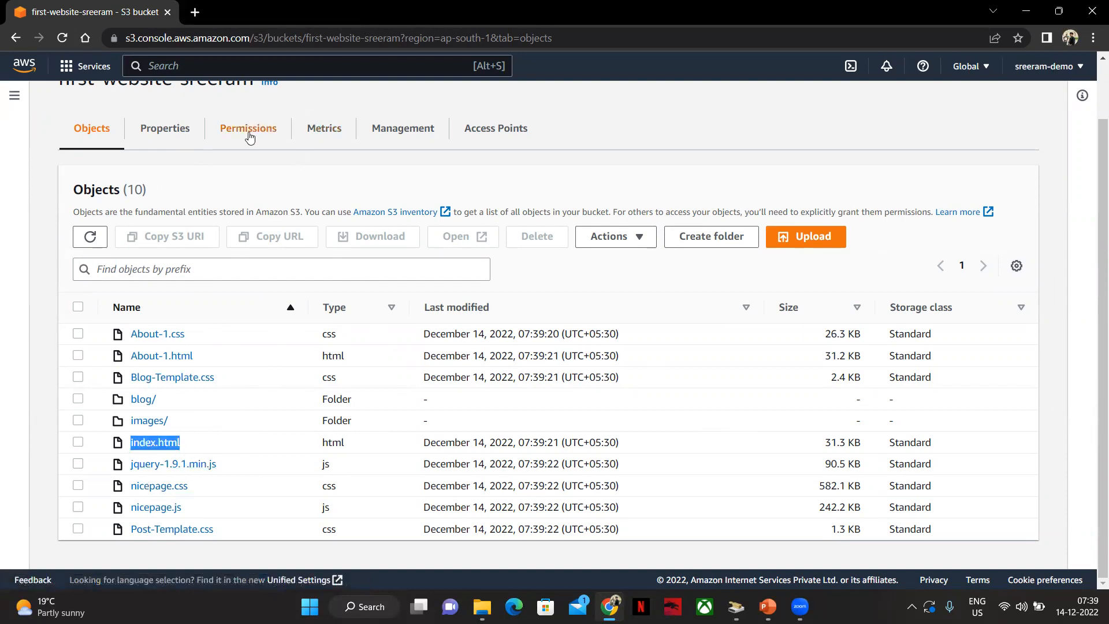
Enable static website hosting in the bucket's properties with index.html as the index document and save
scroll(264, 129, "up", 1)
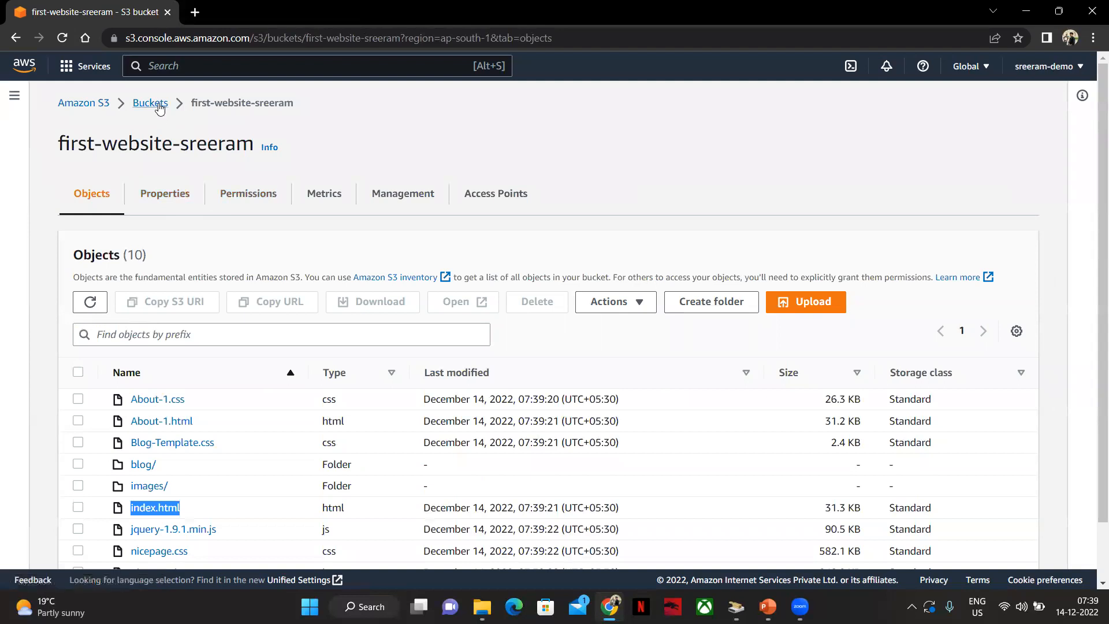
left_click(166, 193)
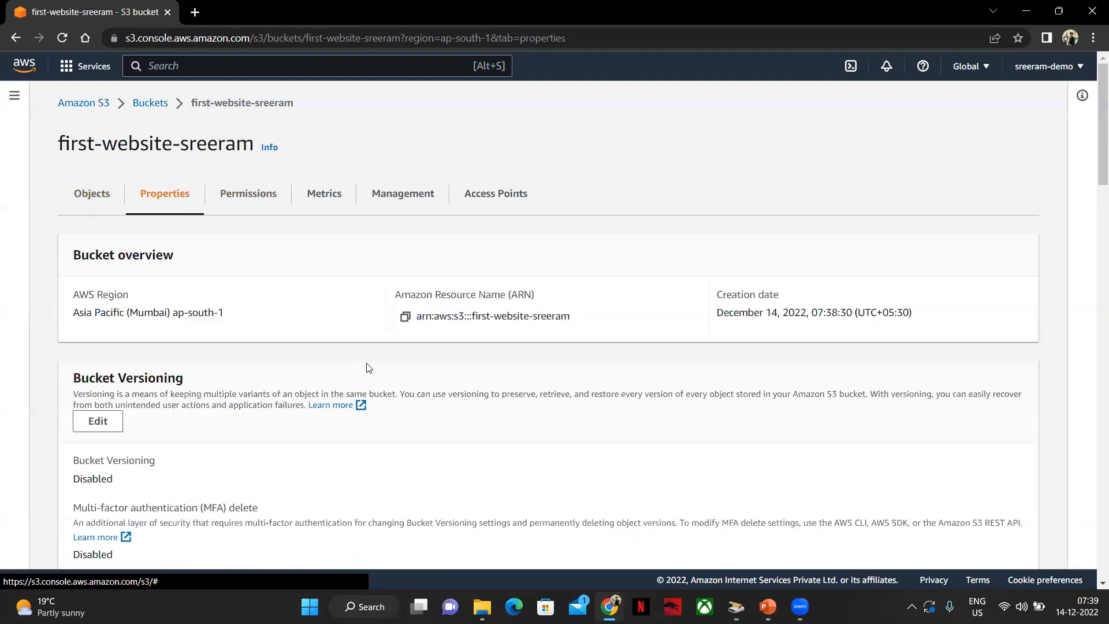
scroll(350, 353, "down", 15)
scroll(653, 288, "down", 15)
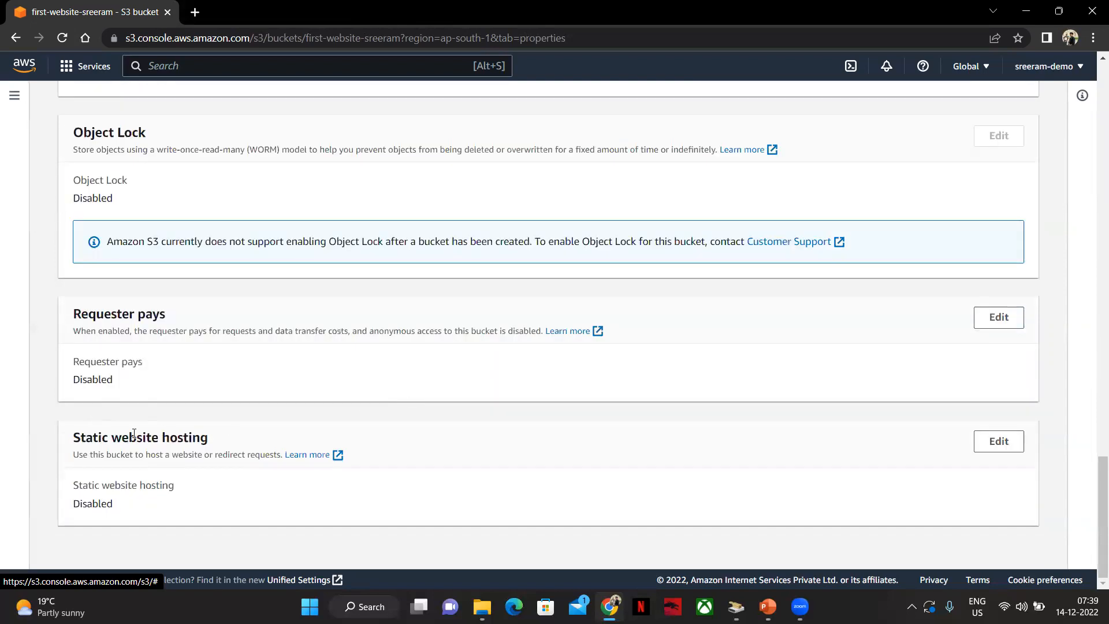
left_click(1000, 443)
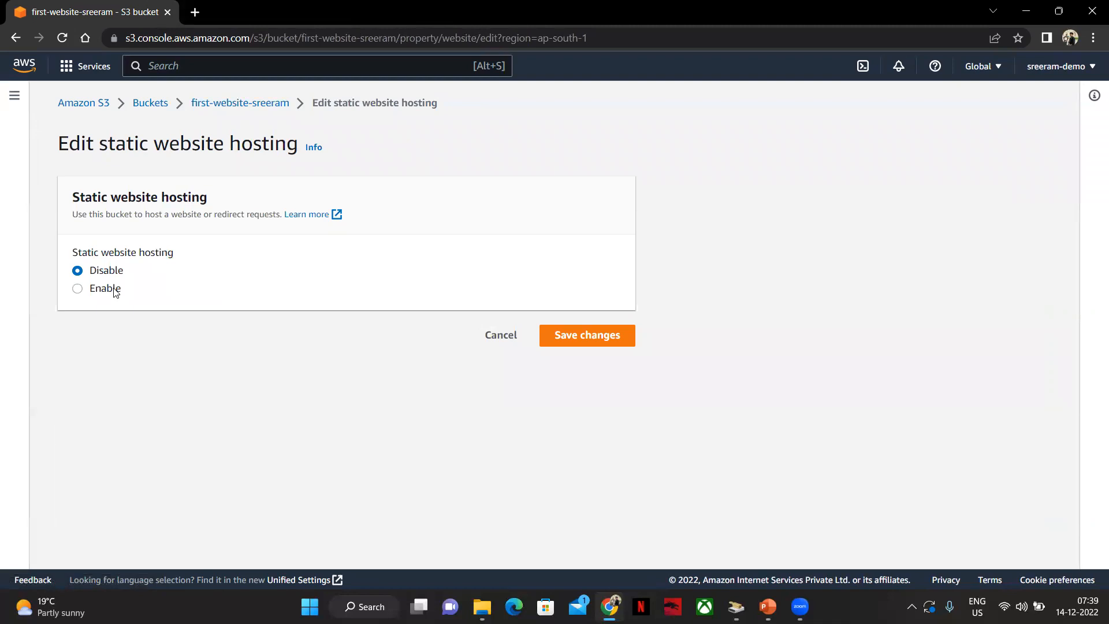
left_click(114, 289)
scroll(206, 330, "down", 3)
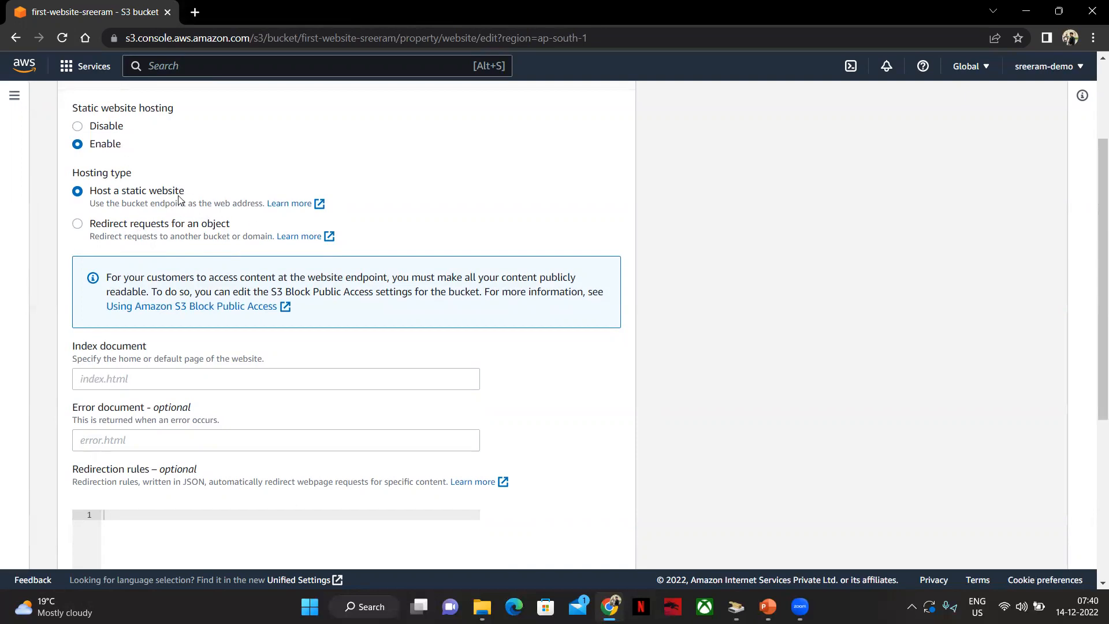
scroll(226, 341, "down", 2)
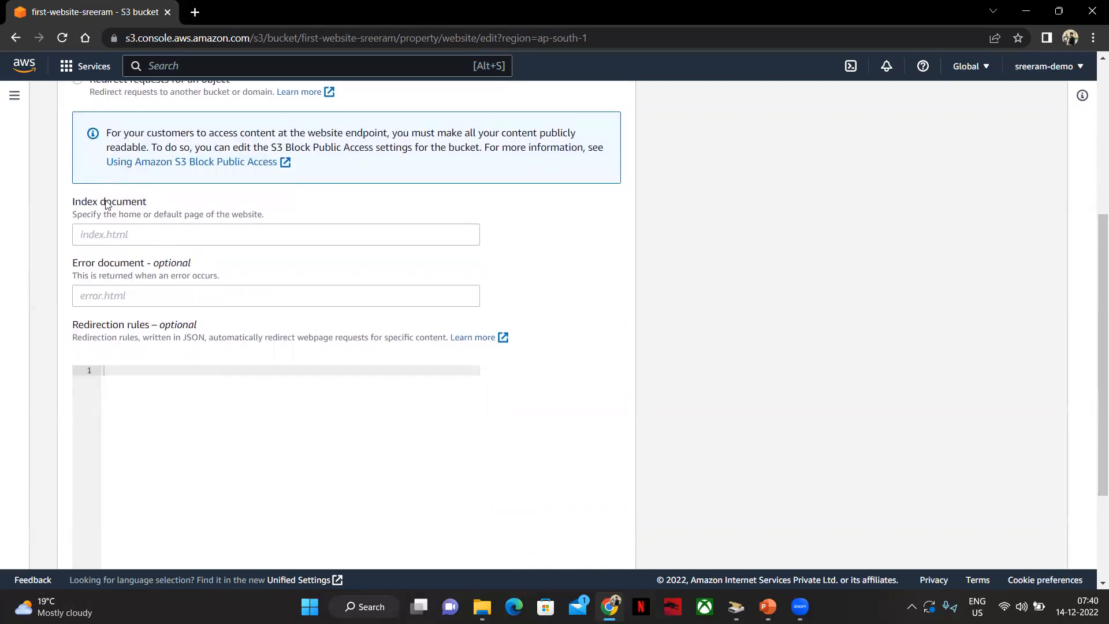
left_click(127, 240)
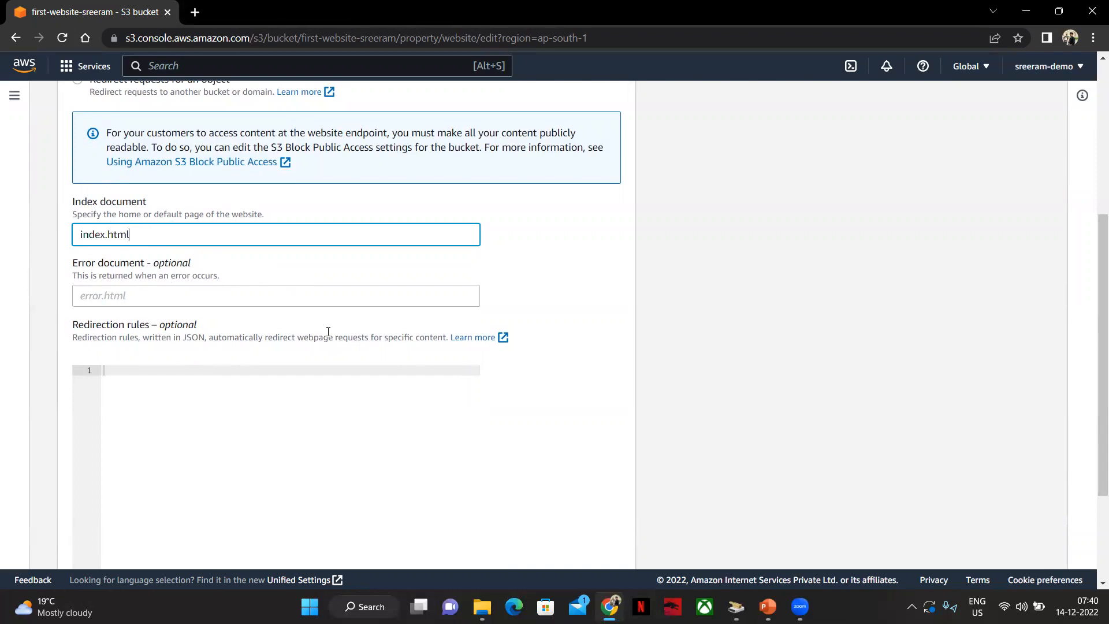
scroll(328, 332, "down", 3)
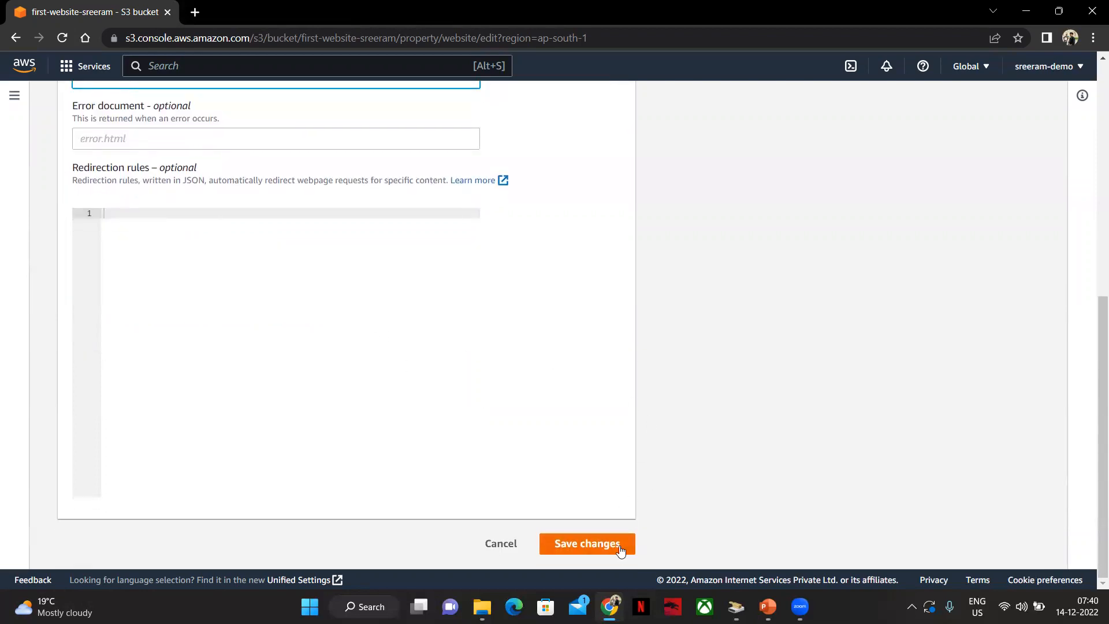
left_click(590, 549)
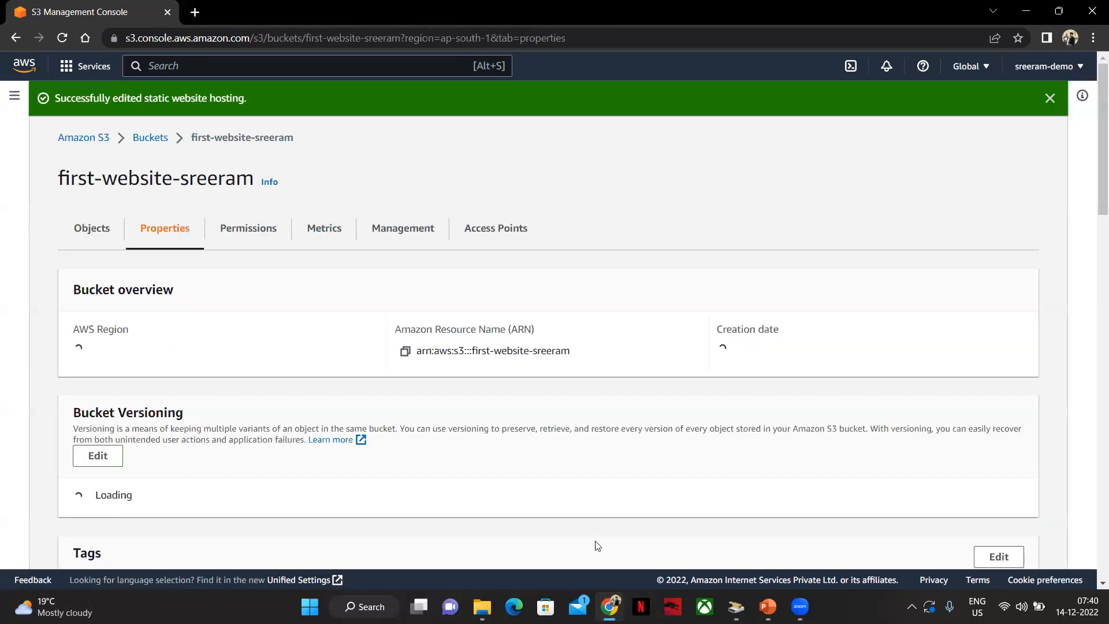
Open the bucket website endpoint in a new tab, then close that tab
scroll(369, 364, "down", 10)
scroll(372, 364, "down", 15)
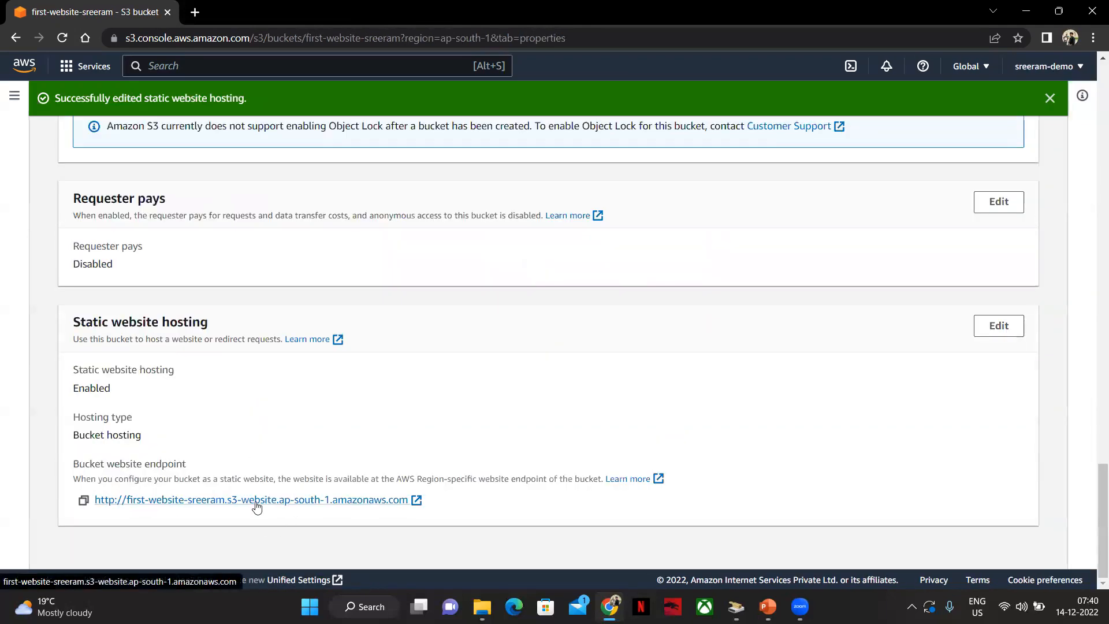
left_click(406, 503)
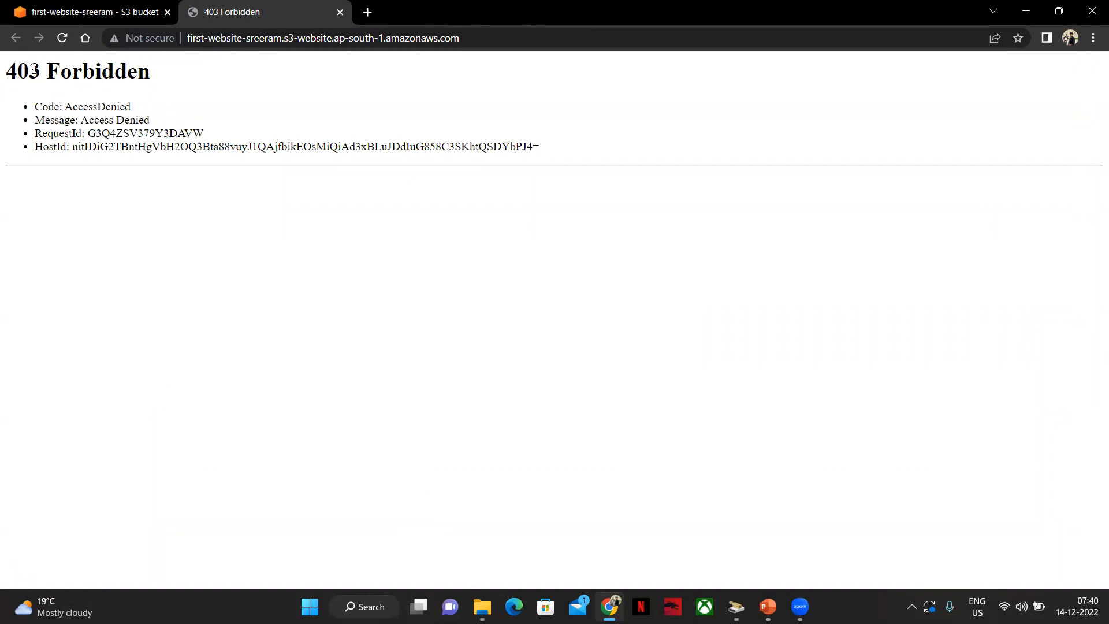
middle_click(295, 7)
scroll(347, 403, "up", 2)
scroll(332, 415, "up", 15)
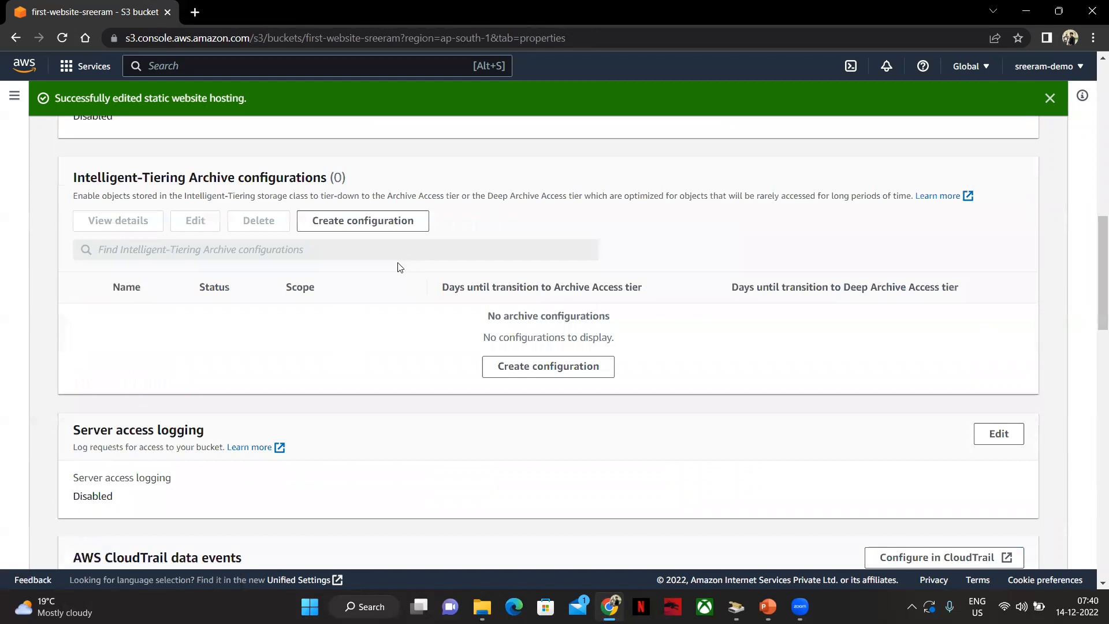
scroll(201, 356, "down", 2)
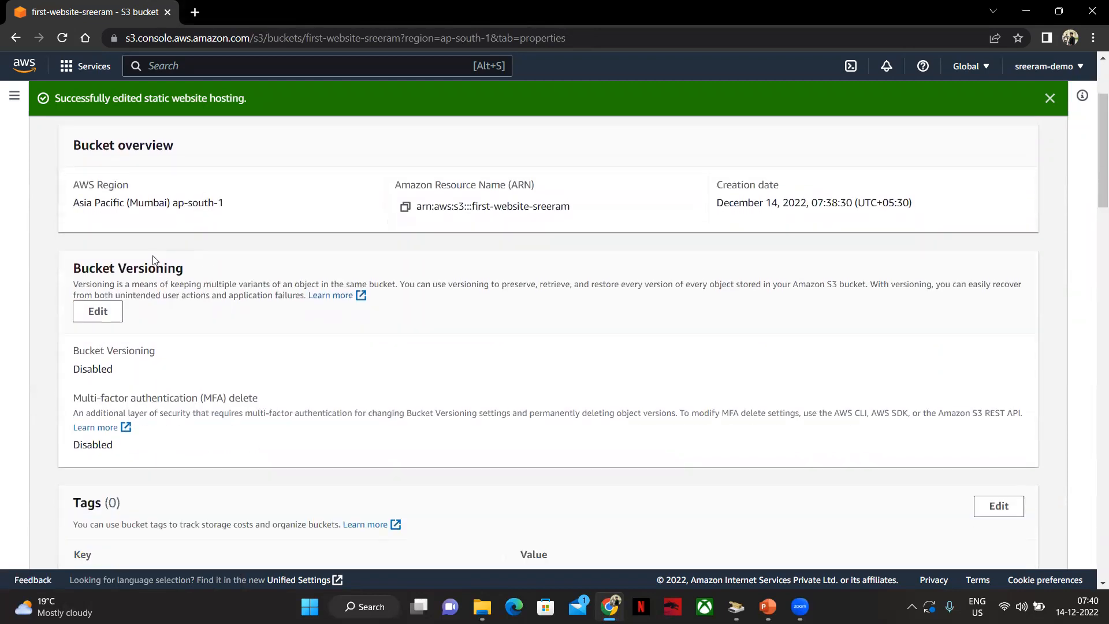
Turn off Block all public access for the bucket, save, and confirm by entering confirm
scroll(176, 341, "down", 8)
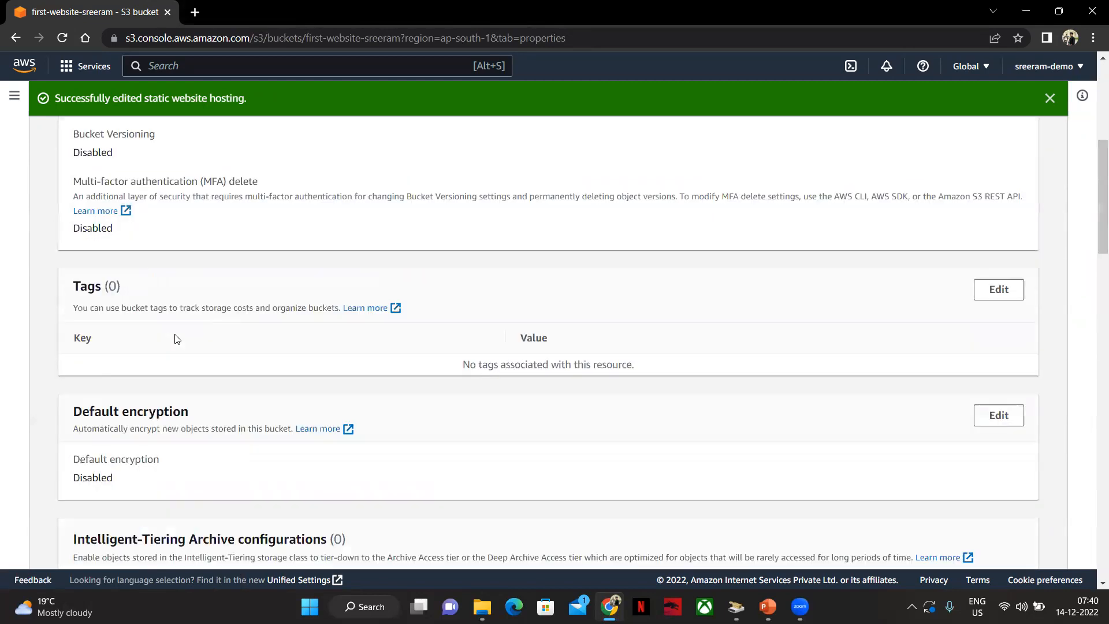
scroll(179, 348, "down", 10)
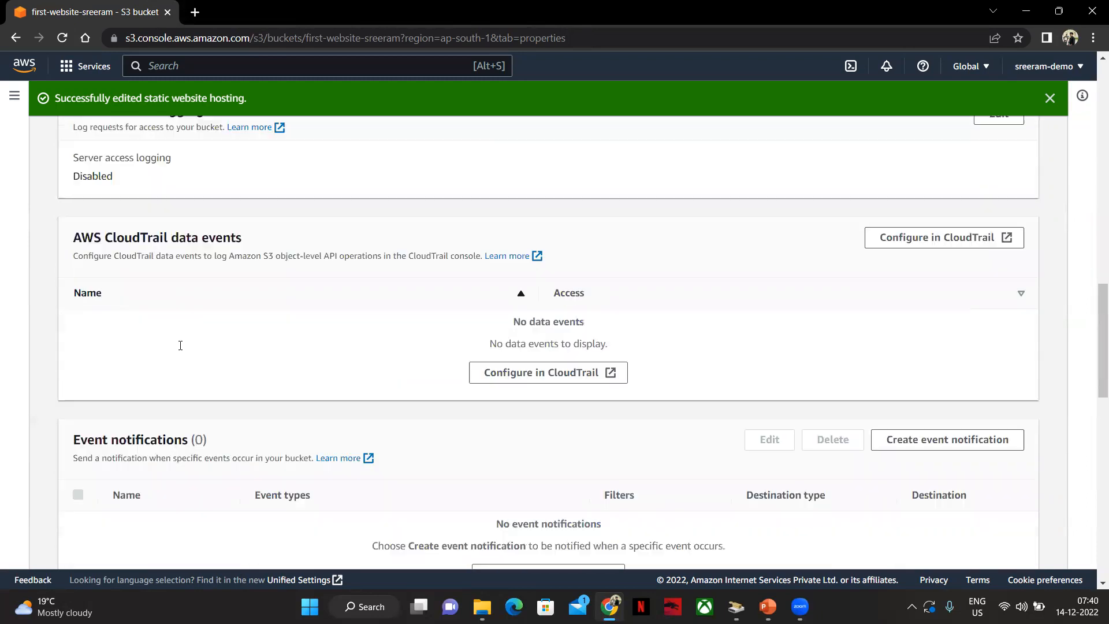
scroll(183, 343, "down", 7)
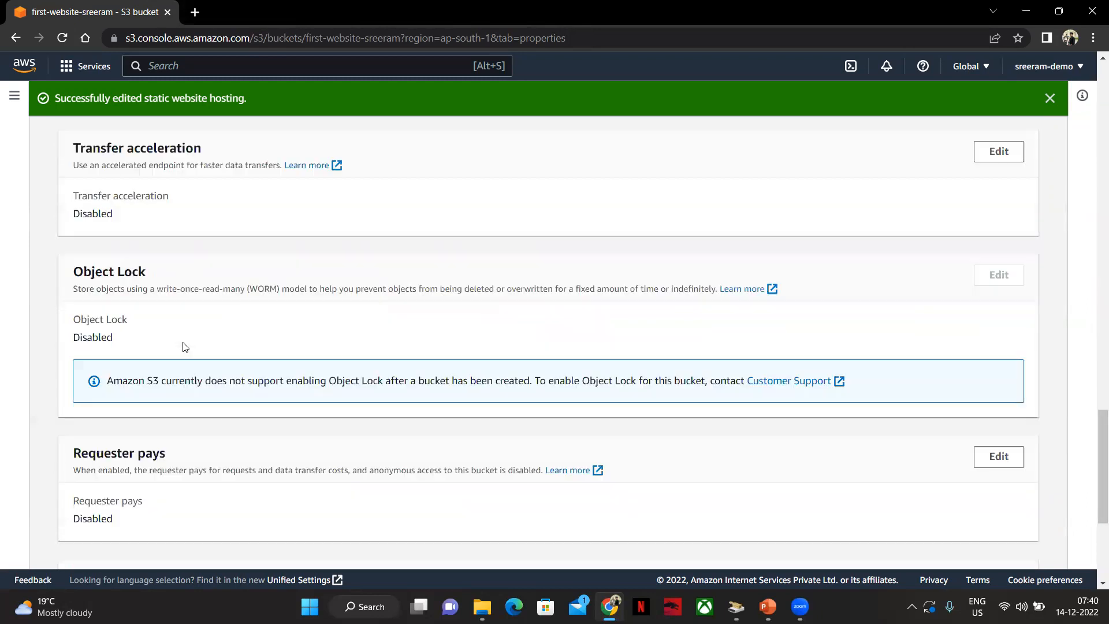
scroll(335, 471, "up", 20)
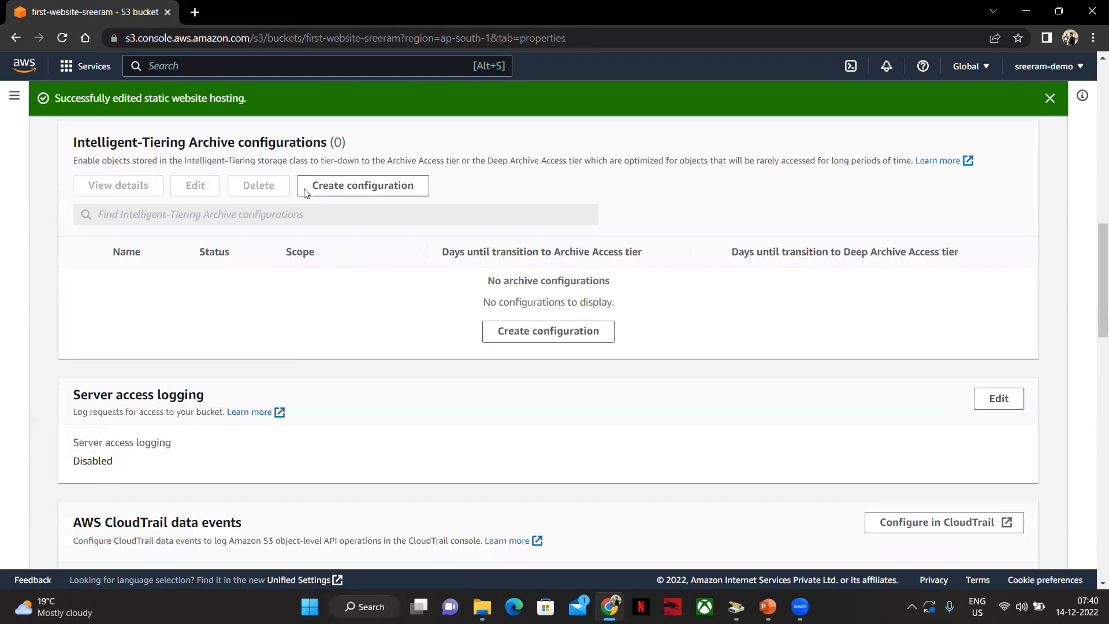
left_click(258, 233)
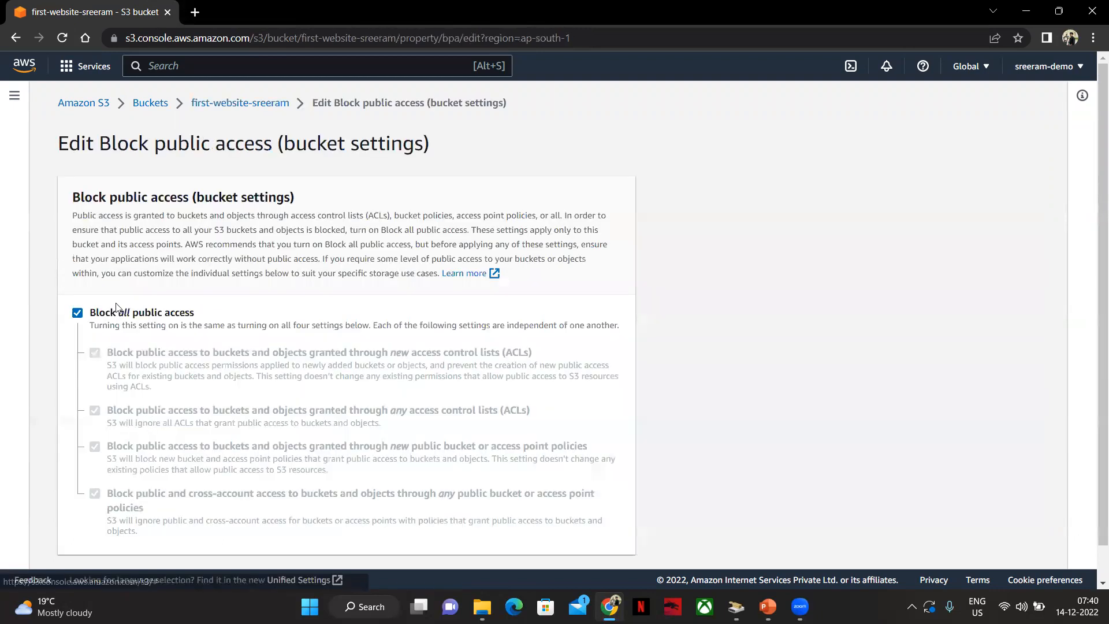
left_click(78, 314)
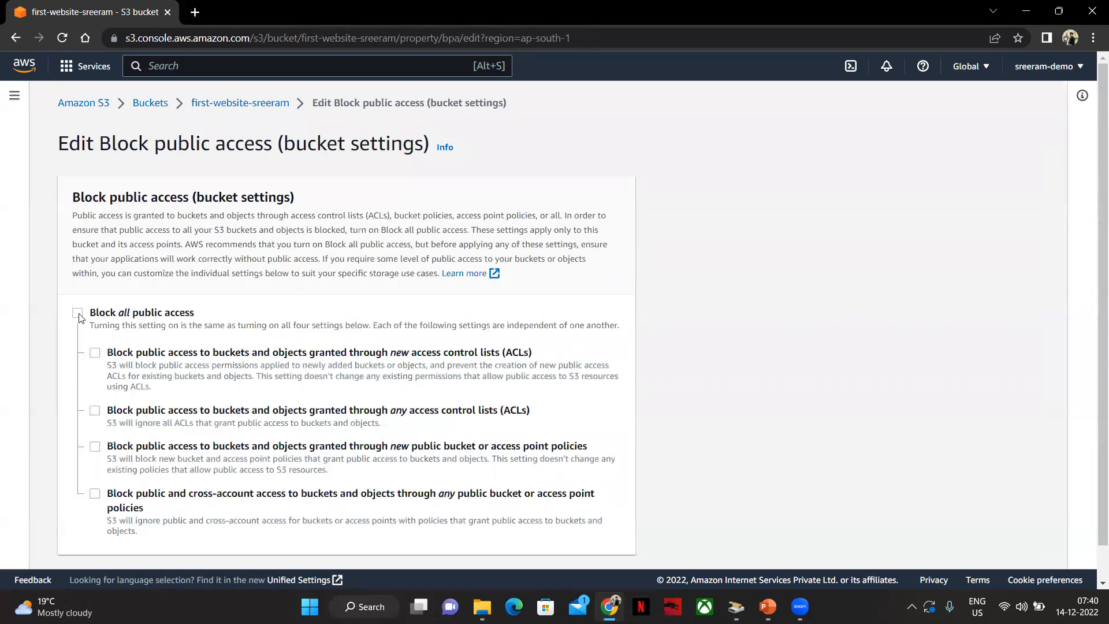
scroll(216, 228, "down", 1)
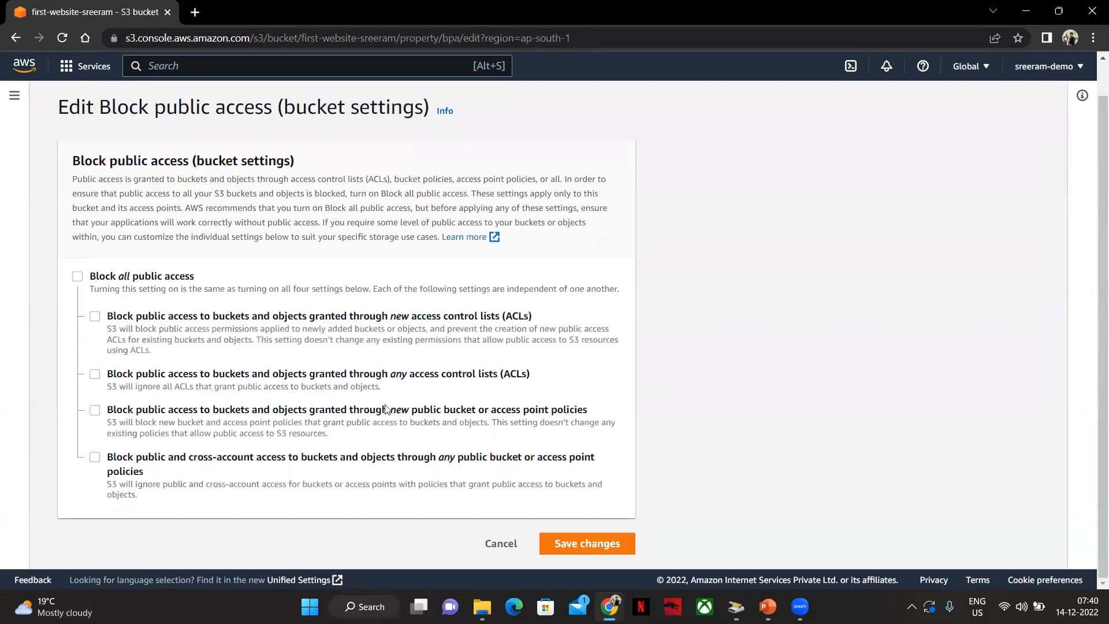
left_click(611, 546)
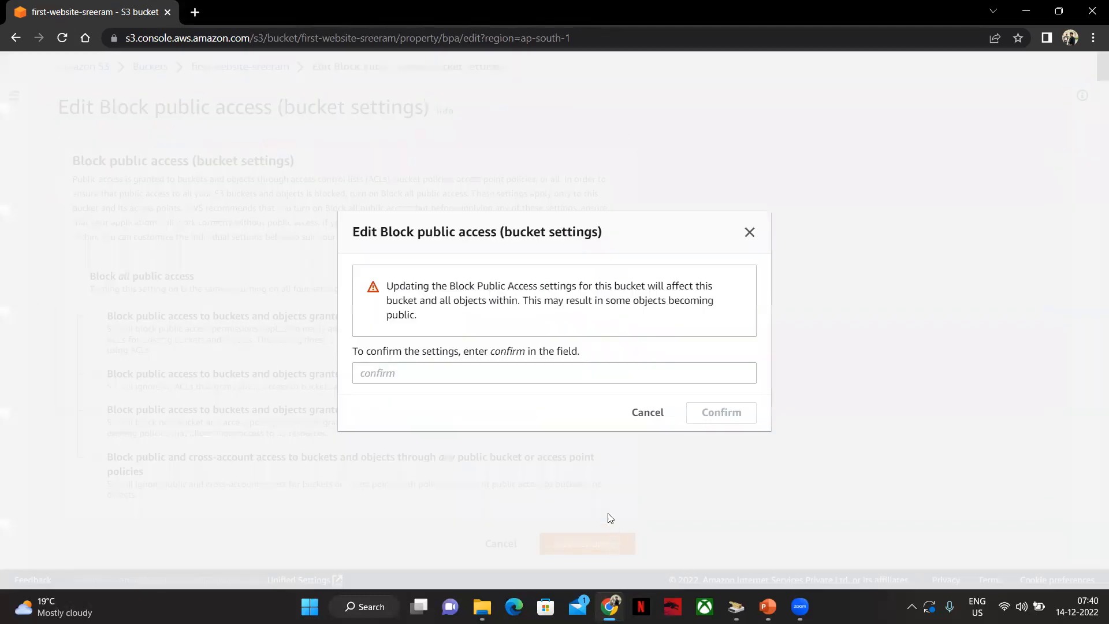
double_click(503, 357)
key("ctrl+c")
left_click(497, 381)
key("ctrl+v")
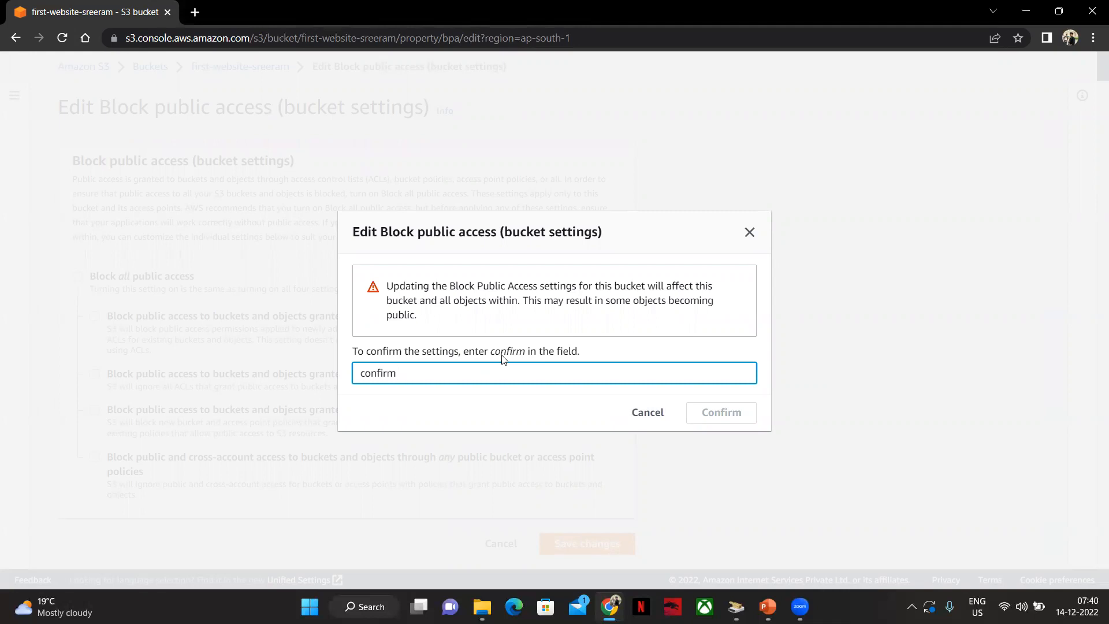
key("BackSpace")
left_click(716, 412)
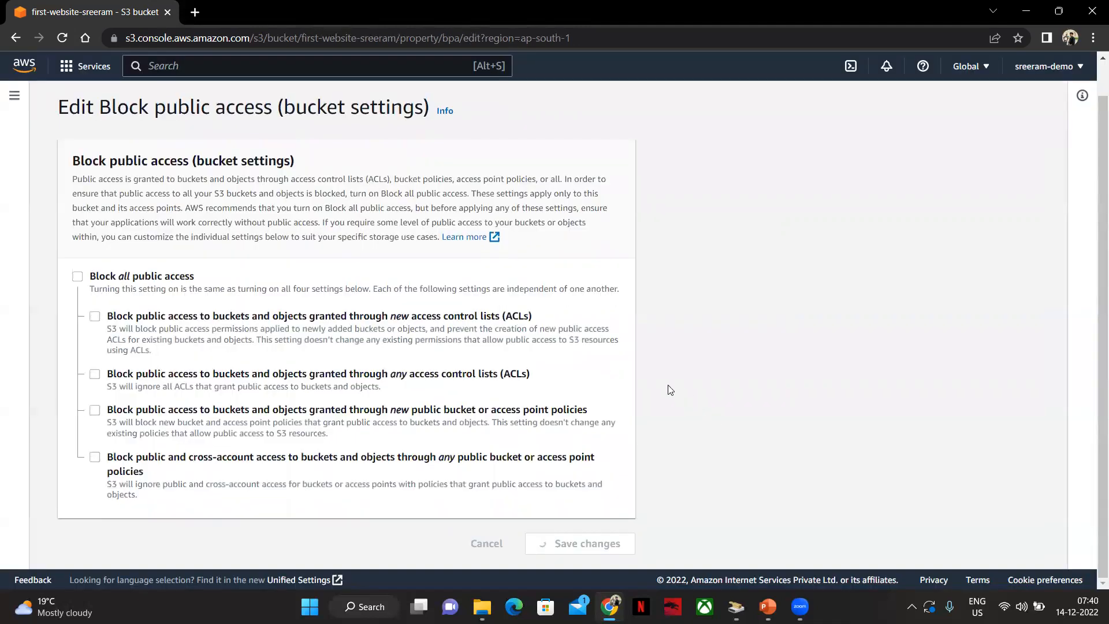
Highlight the Block all public access Off status on the bucket's permissions
scroll(87, 404, "down", 2)
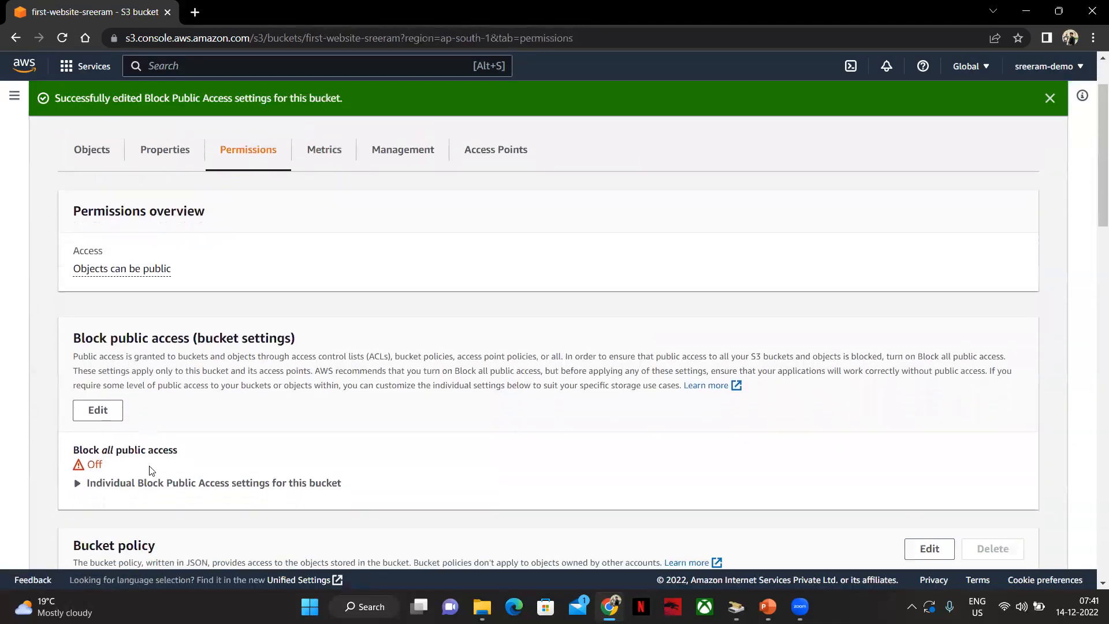
double_click(95, 398)
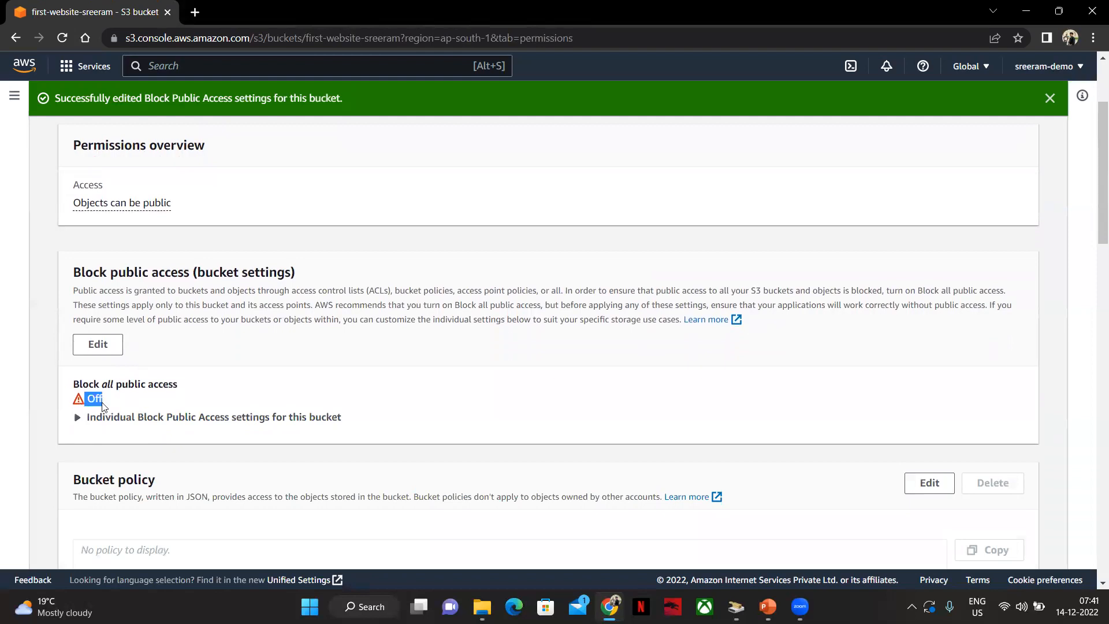
scroll(159, 216, "up", 3)
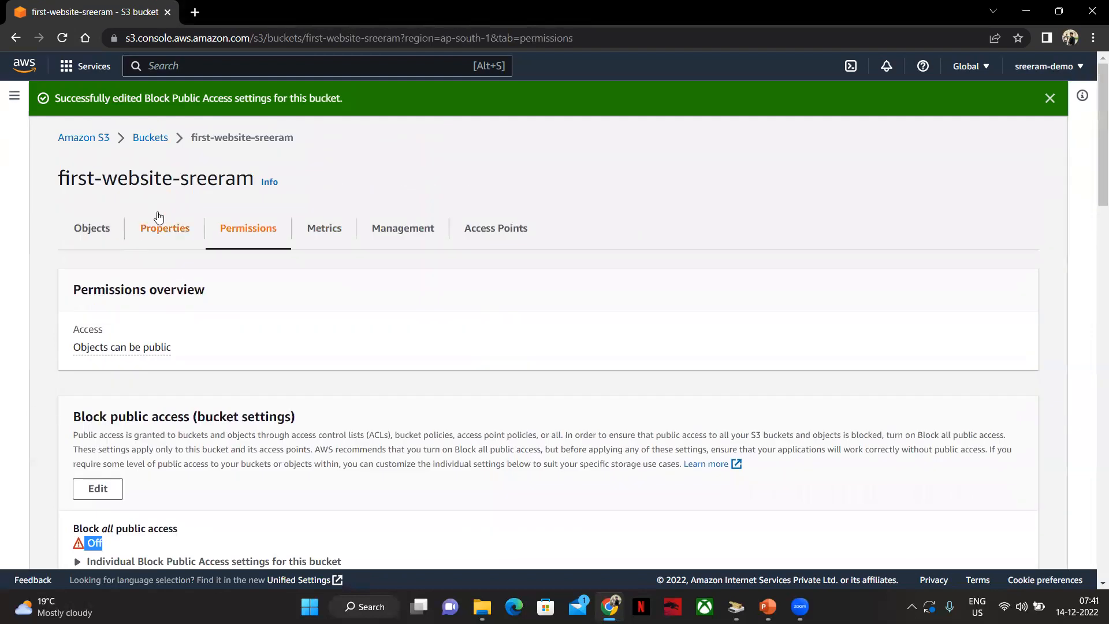
Open the index.html object from the bucket's object list and review its details
left_click(87, 229)
scroll(250, 430, "down", 1)
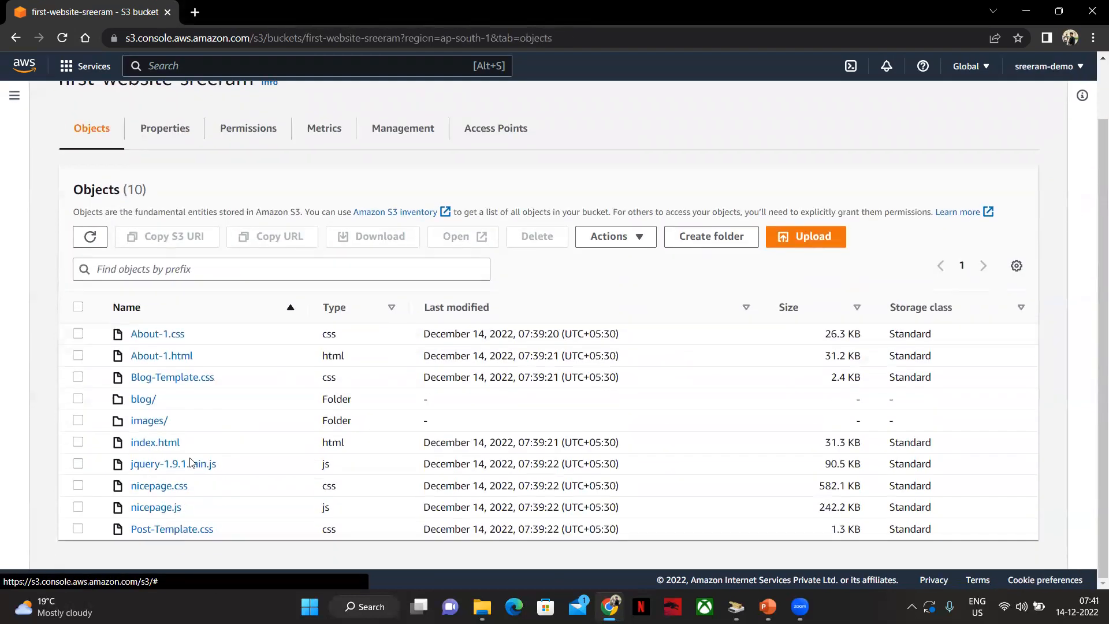
left_click(167, 440)
scroll(428, 445, "down", 7)
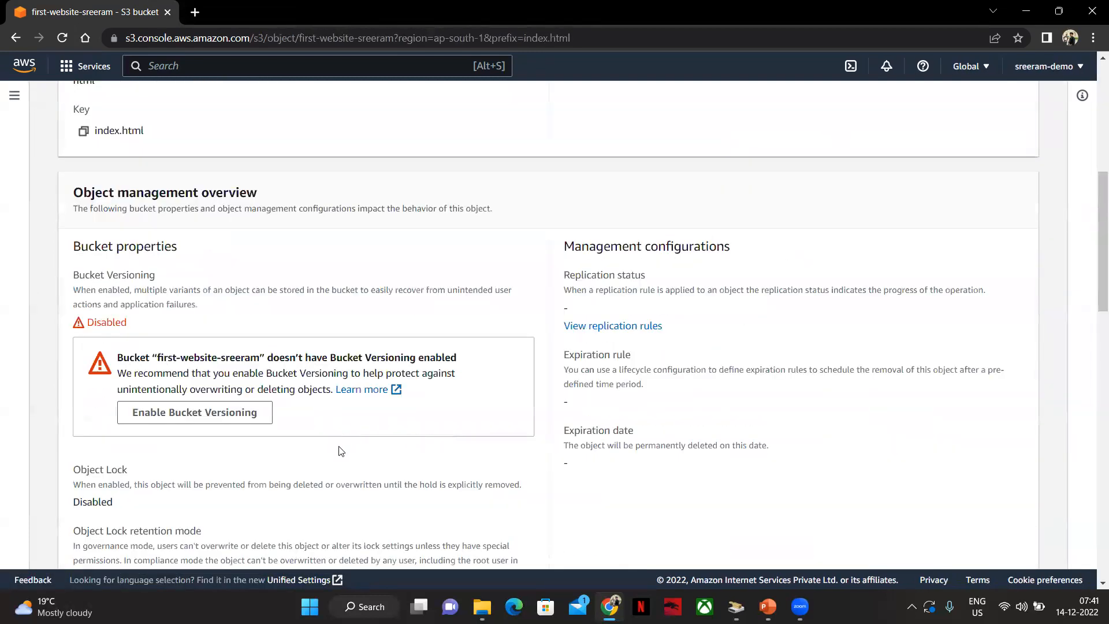
scroll(206, 453, "down", 10)
scroll(411, 389, "up", 12)
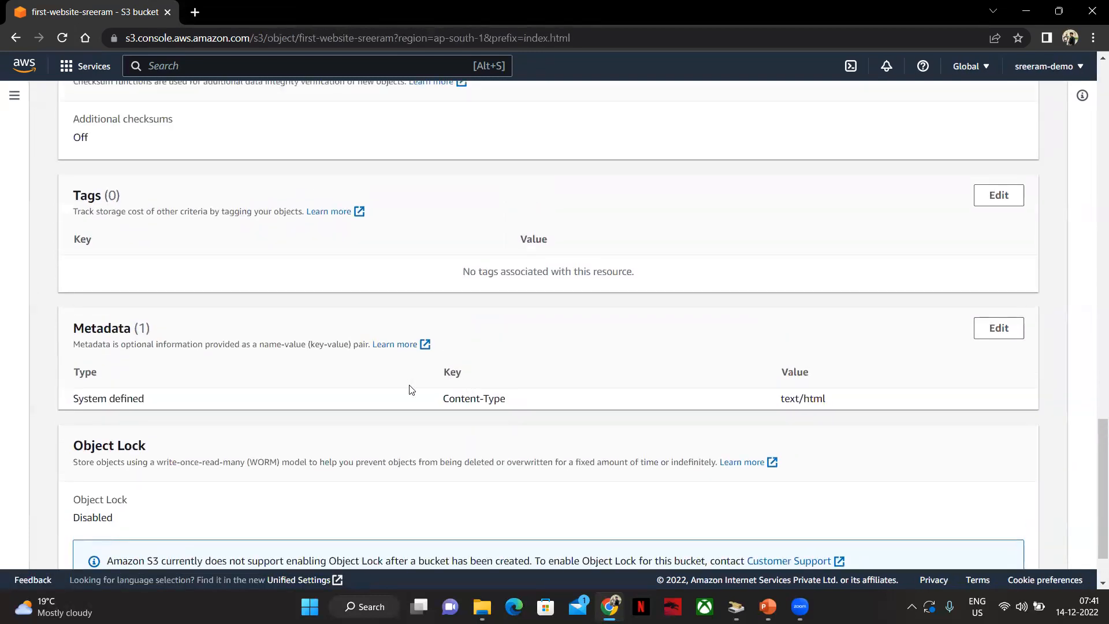
scroll(208, 346, "up", 11)
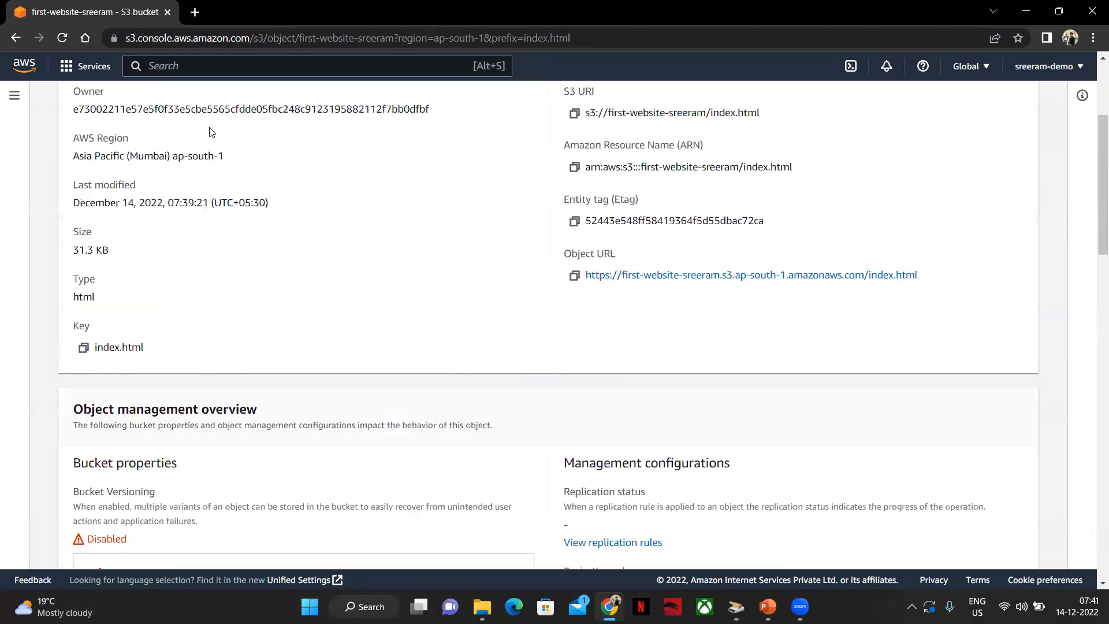
left_click(166, 201)
scroll(282, 362, "down", 1)
scroll(202, 139, "up", 2)
Open the bucket website endpoint from the static website hosting properties in a new tab and reload it
left_click(242, 102)
left_click(173, 195)
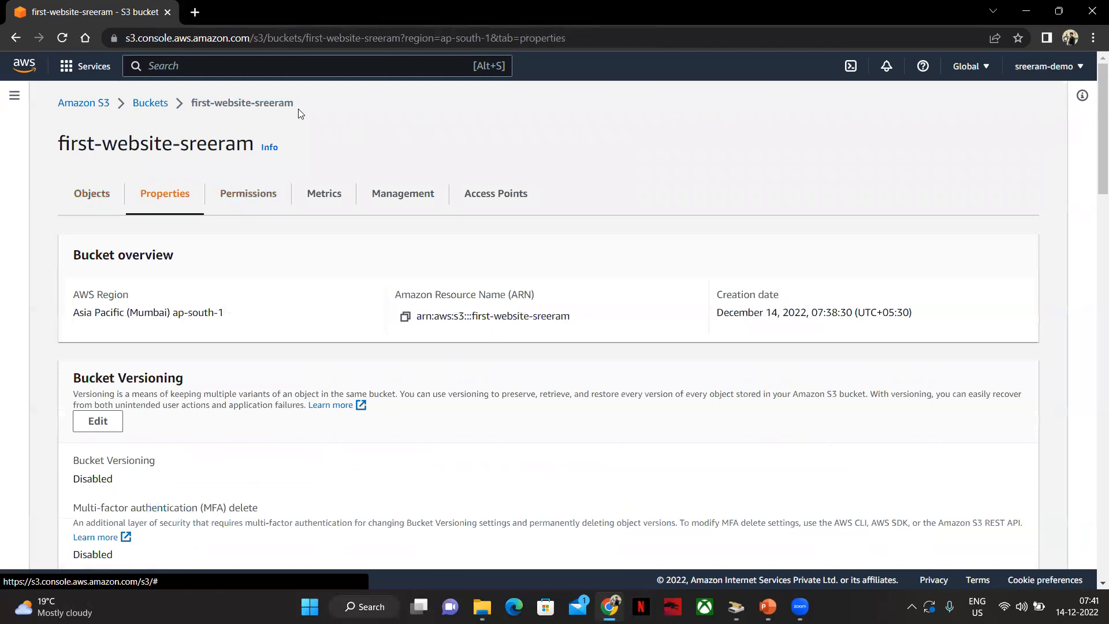
scroll(230, 235, "down", 8)
scroll(199, 366, "down", 5)
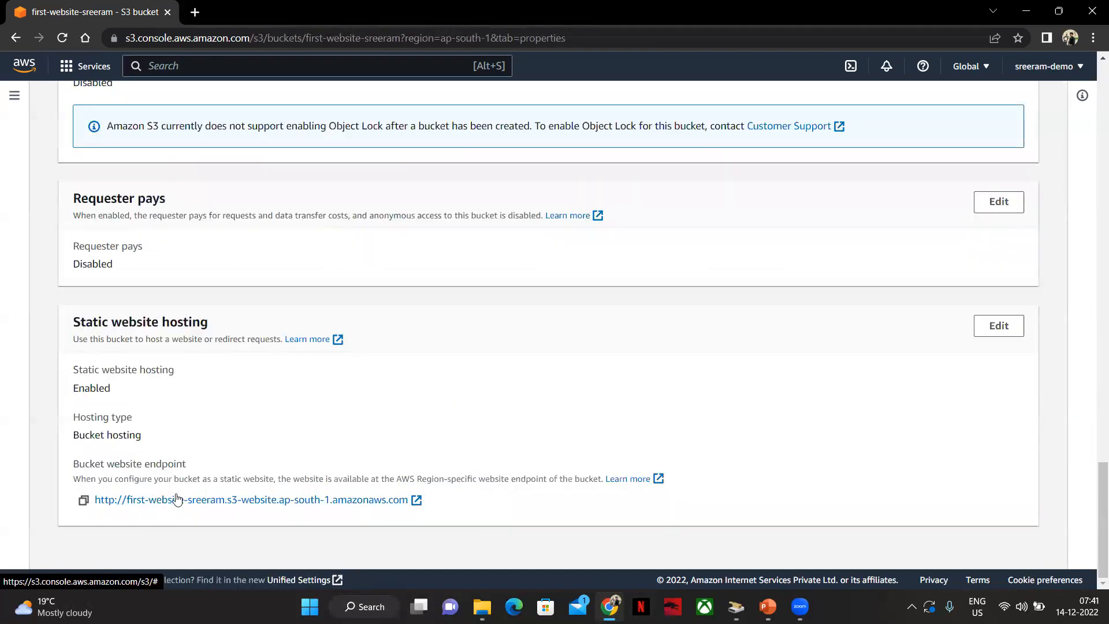
left_click(179, 499)
left_click(62, 38)
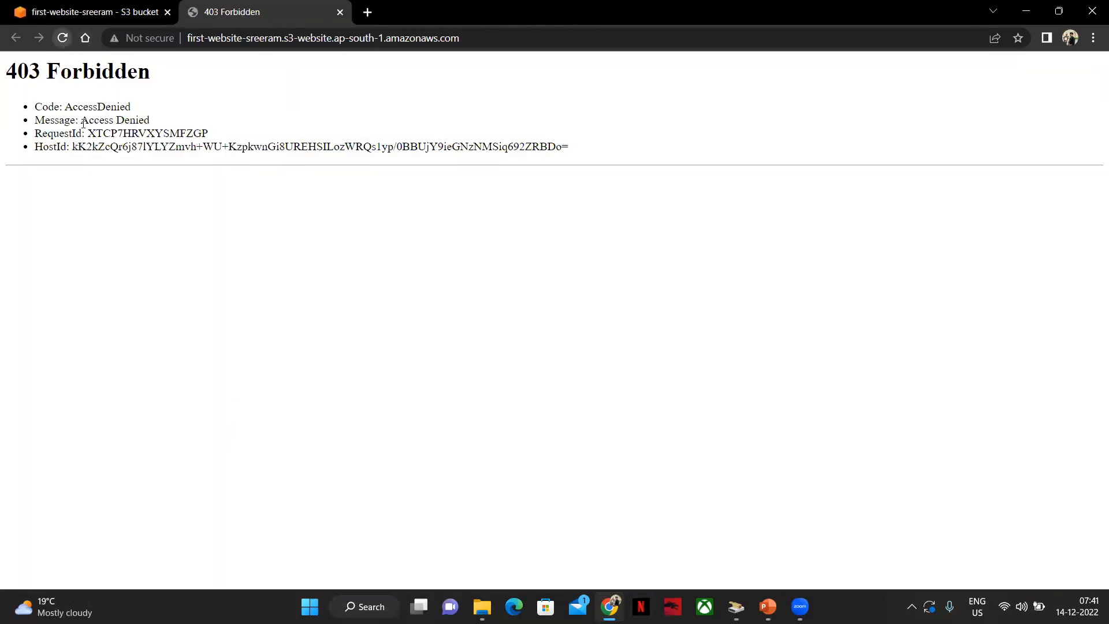
Inspect the error page with developer tools, reload it, and close developer tools
right_click(83, 125)
left_click(124, 355)
right_click(61, 39)
left_click(101, 103)
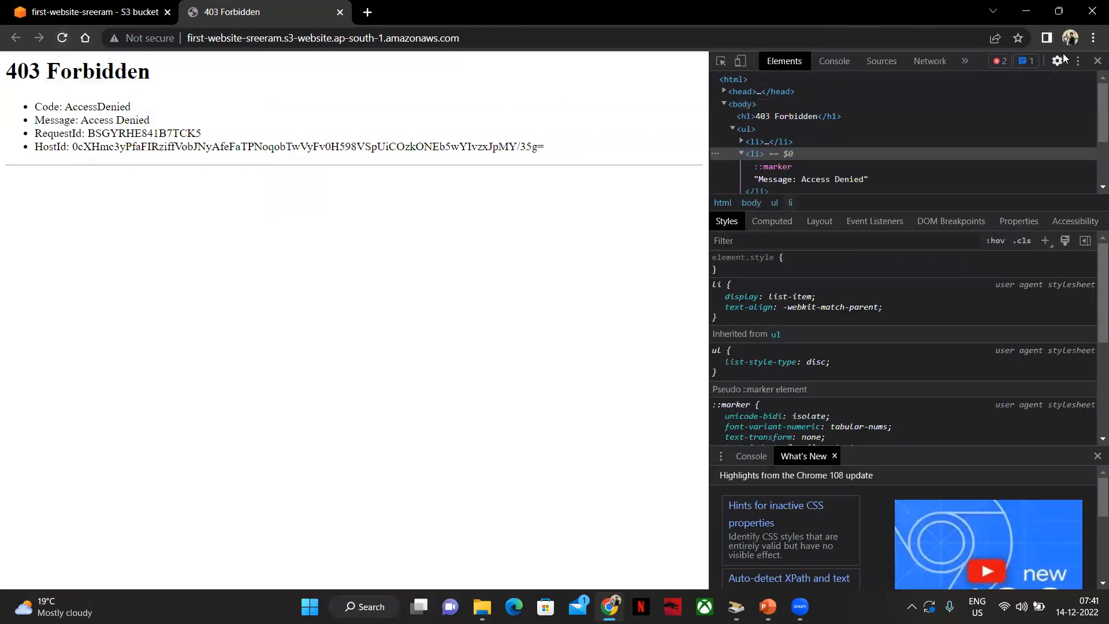
left_click(1096, 61)
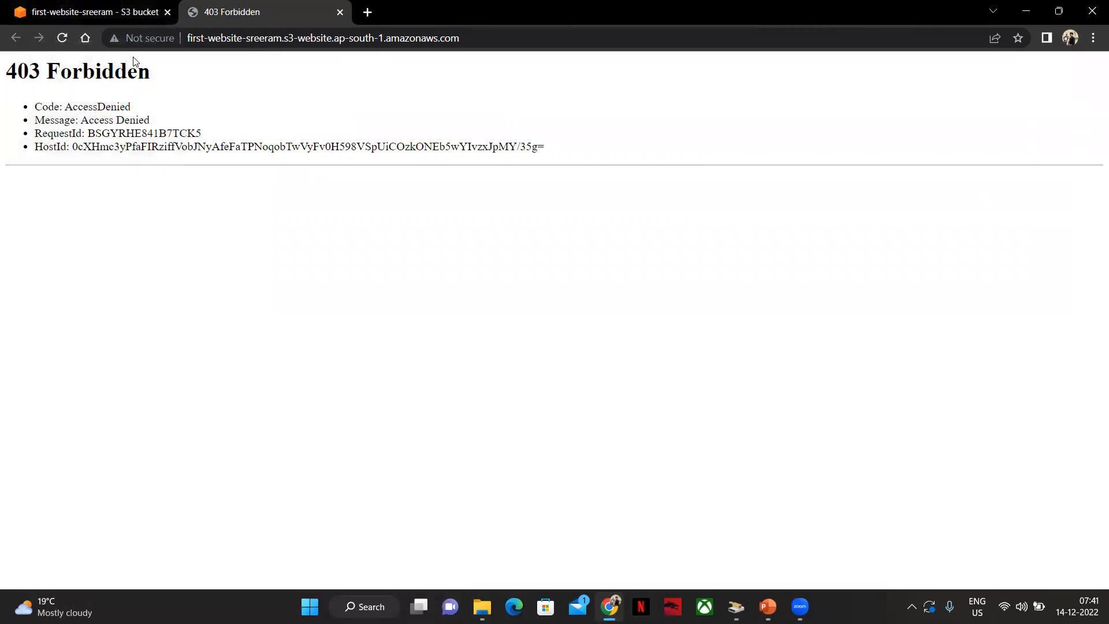
Return to the S3 console tab and review the bucket's object list
left_click(99, 10)
scroll(242, 348, "up", 5)
scroll(193, 171, "up", 15)
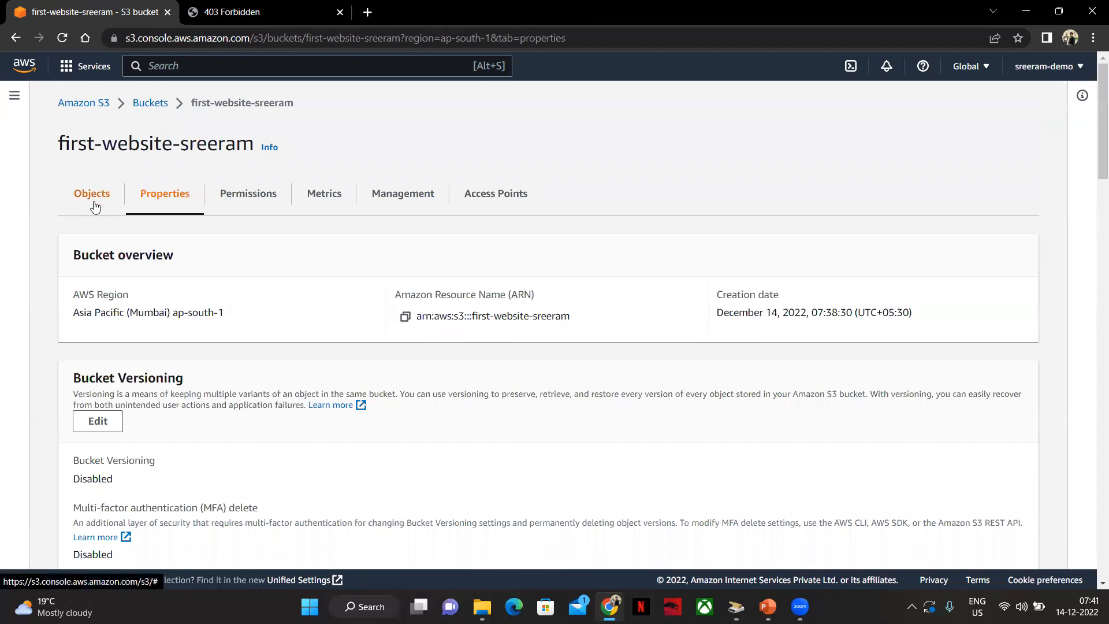
left_click(91, 194)
scroll(245, 393, "down", 1)
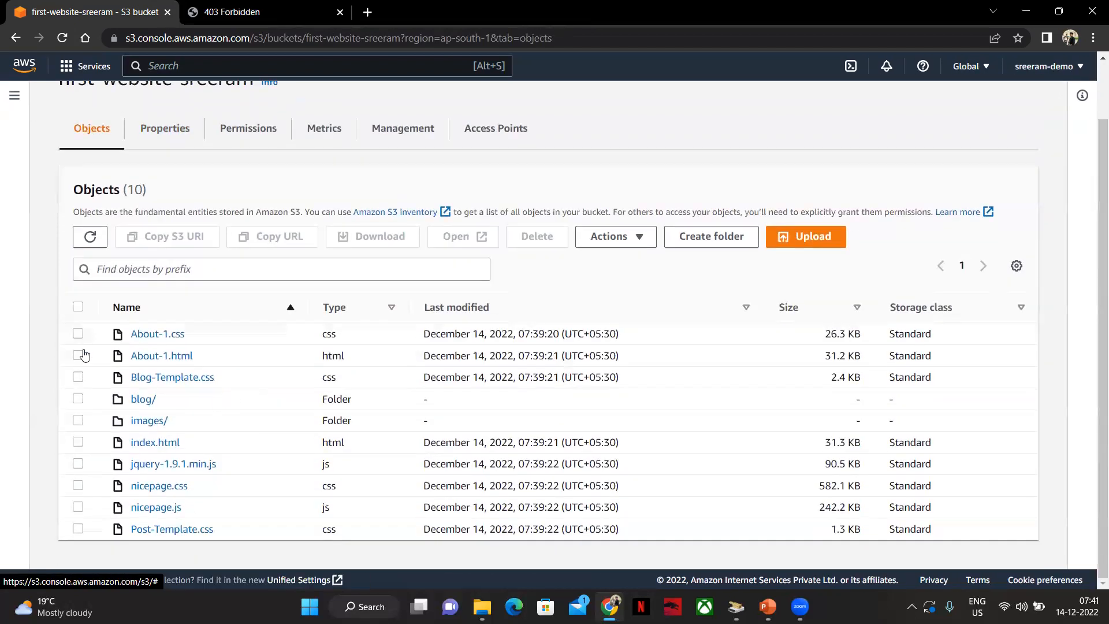
scroll(369, 139, "up", 1)
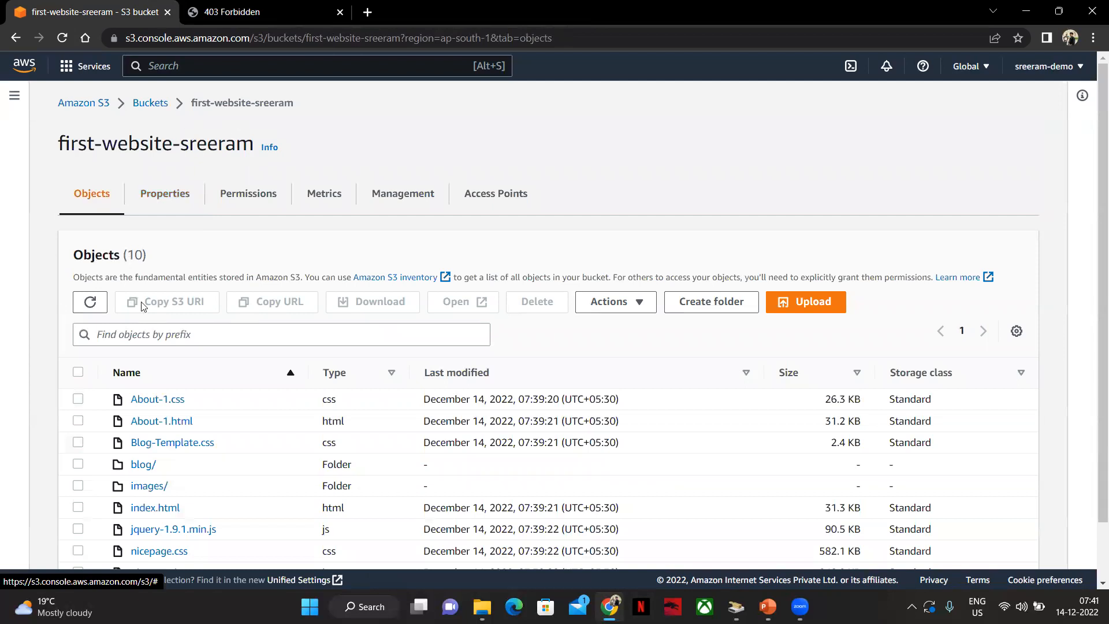
scroll(142, 306, "down", 1)
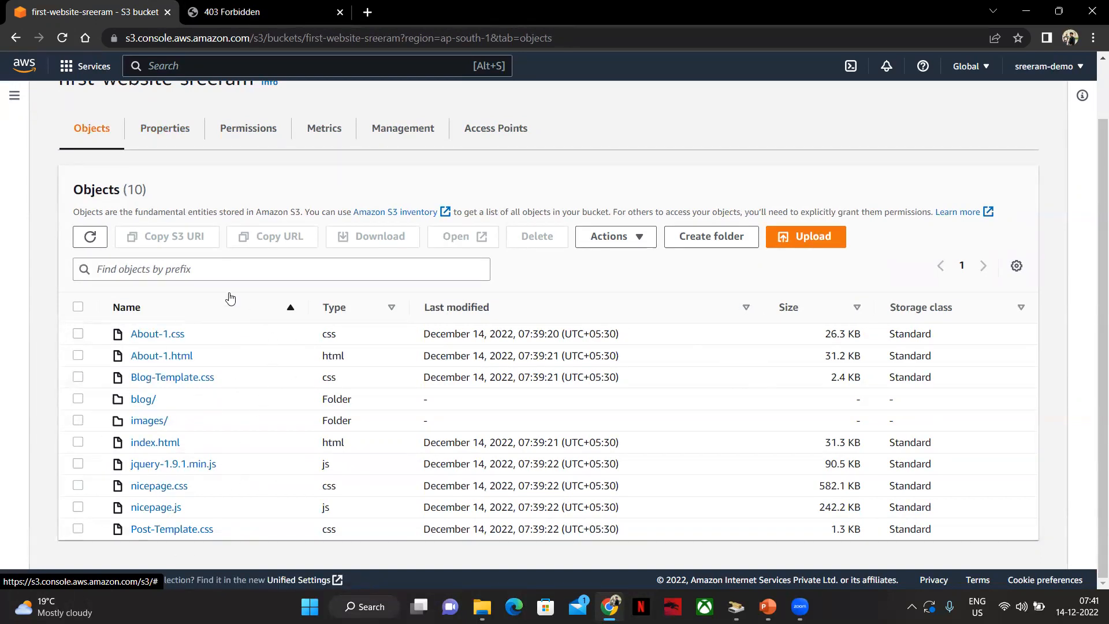
scroll(235, 300, "up", 1)
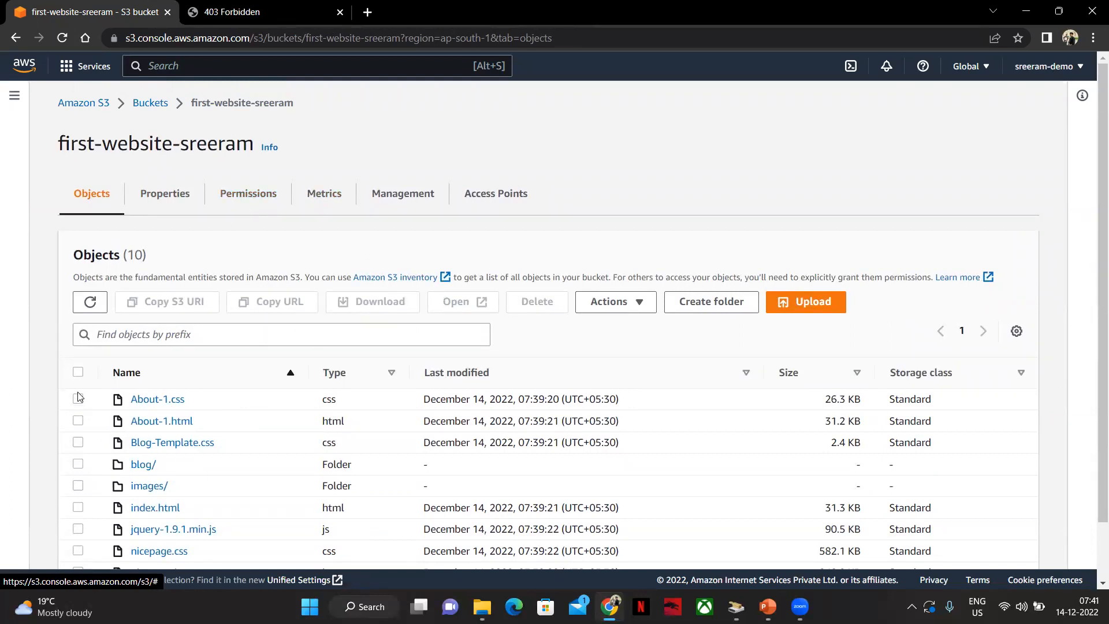
Select all objects and check the object actions for making them public using ACL
left_click(78, 372)
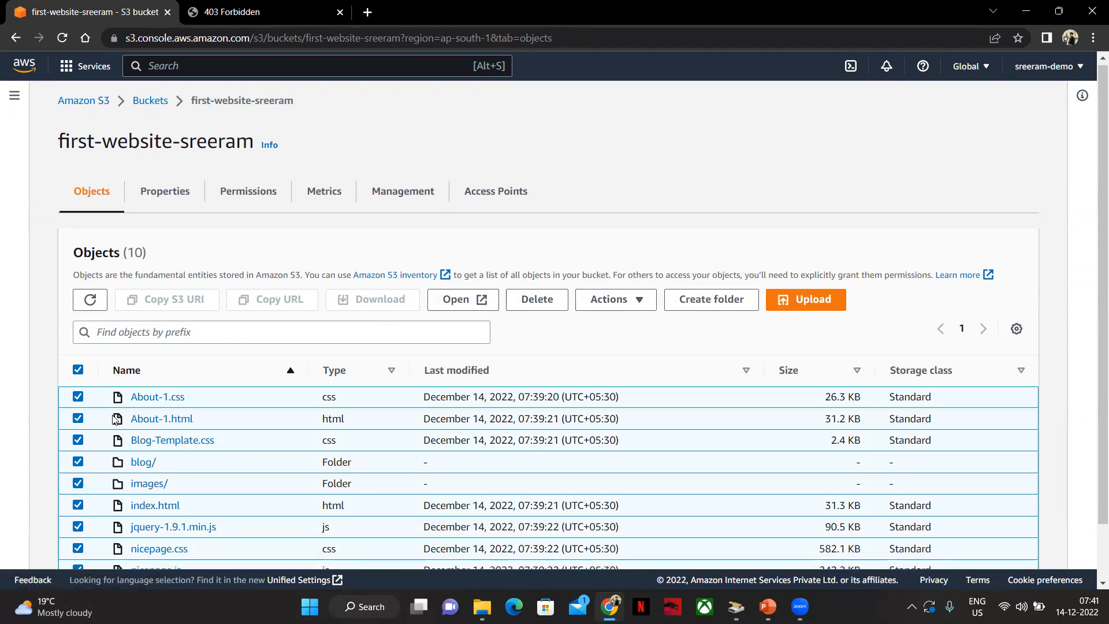
scroll(404, 375, "down", 2)
left_click(615, 302)
scroll(639, 350, "down", 1)
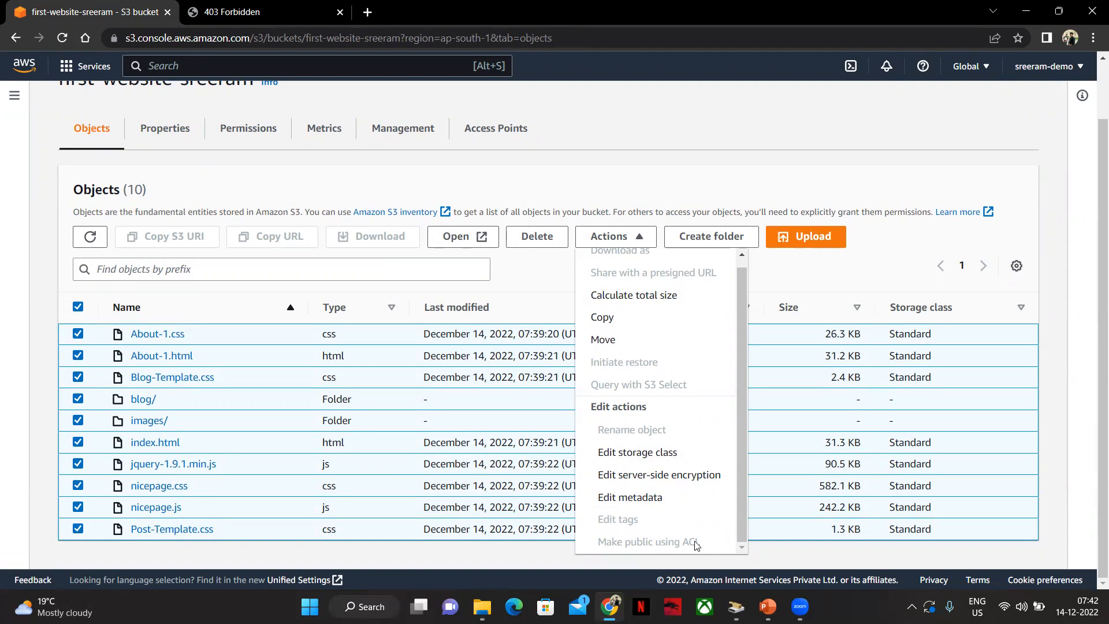
left_click(340, 161)
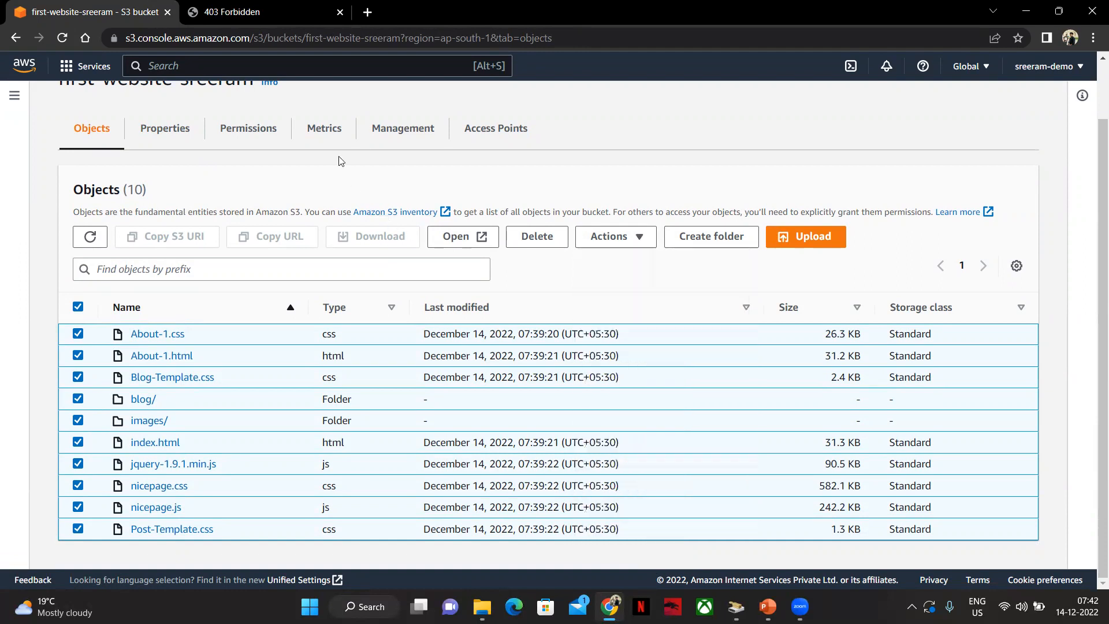
Enable ACLs in the bucket's Object Ownership settings, acknowledge that ACLs will be restored, and save
left_click(234, 132)
scroll(140, 376, "down", 5)
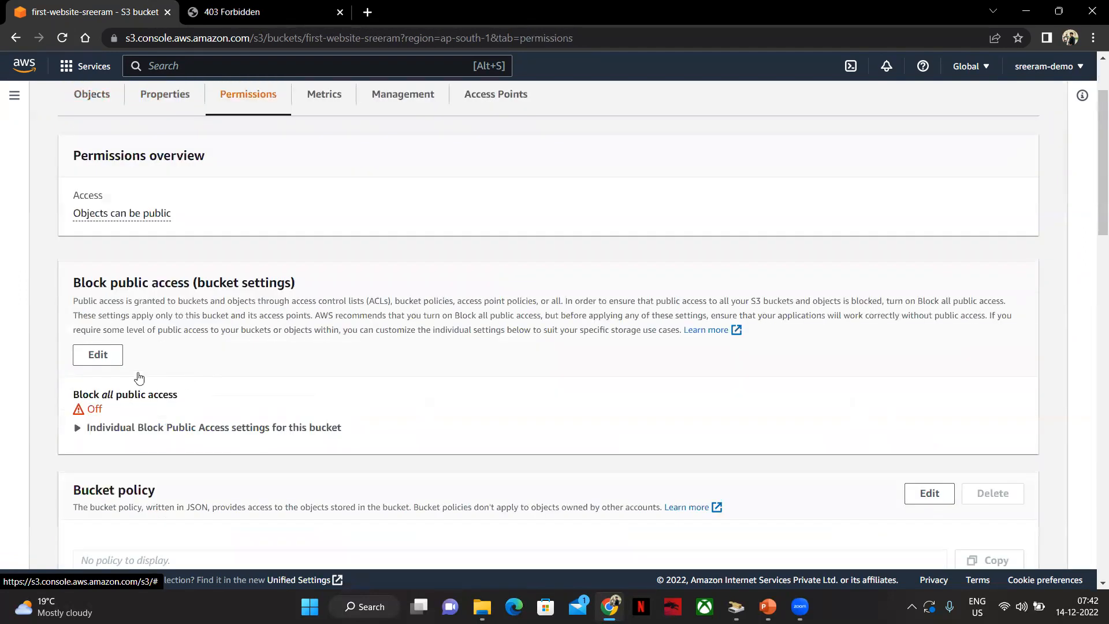
scroll(179, 355, "down", 10)
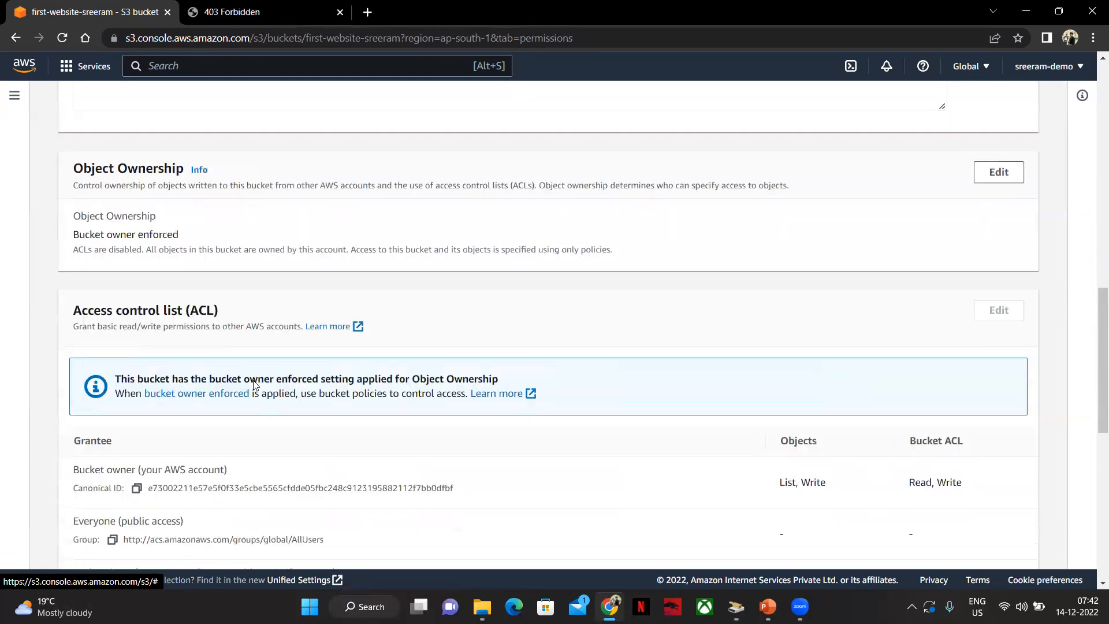
scroll(635, 346, "down", 3)
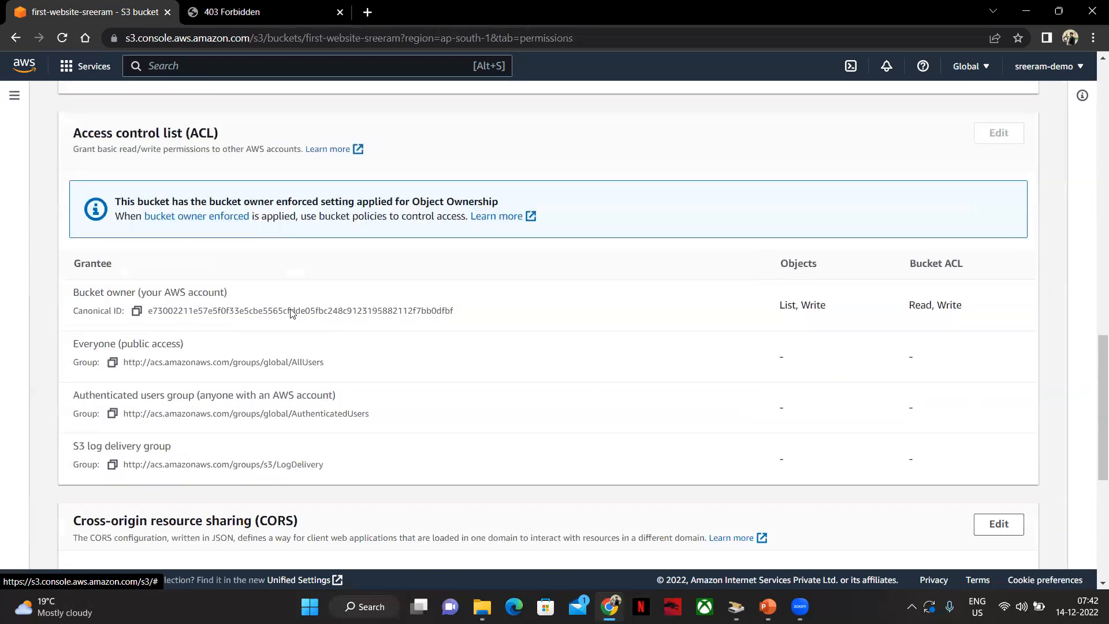
scroll(372, 200, "up", 1)
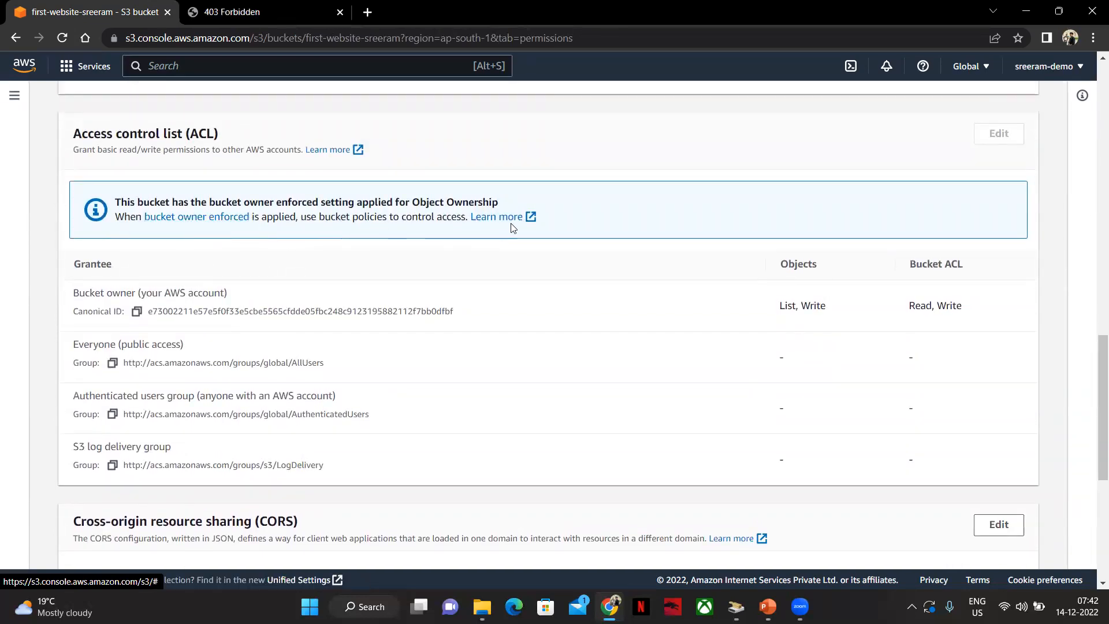
left_click(193, 218)
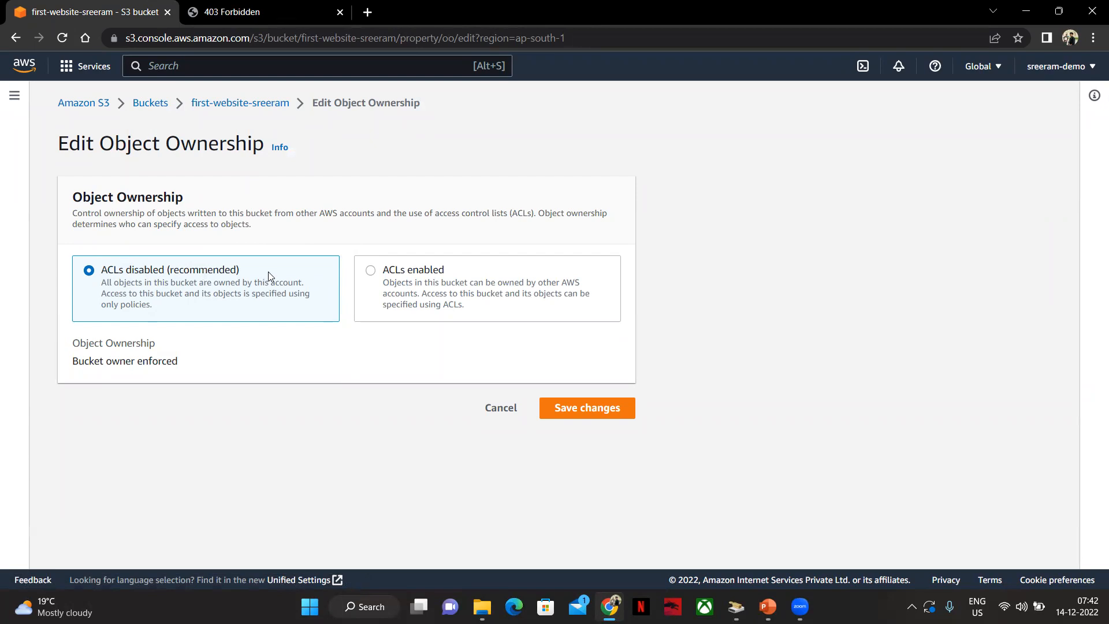
left_click(377, 281)
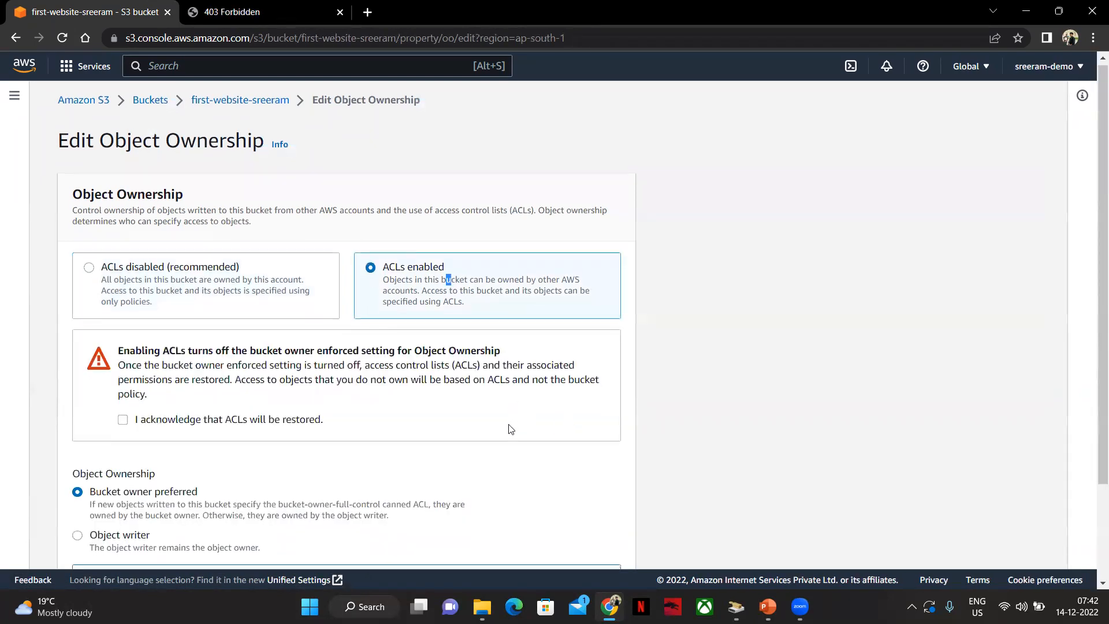
scroll(145, 389, "down", 2)
left_click(224, 304)
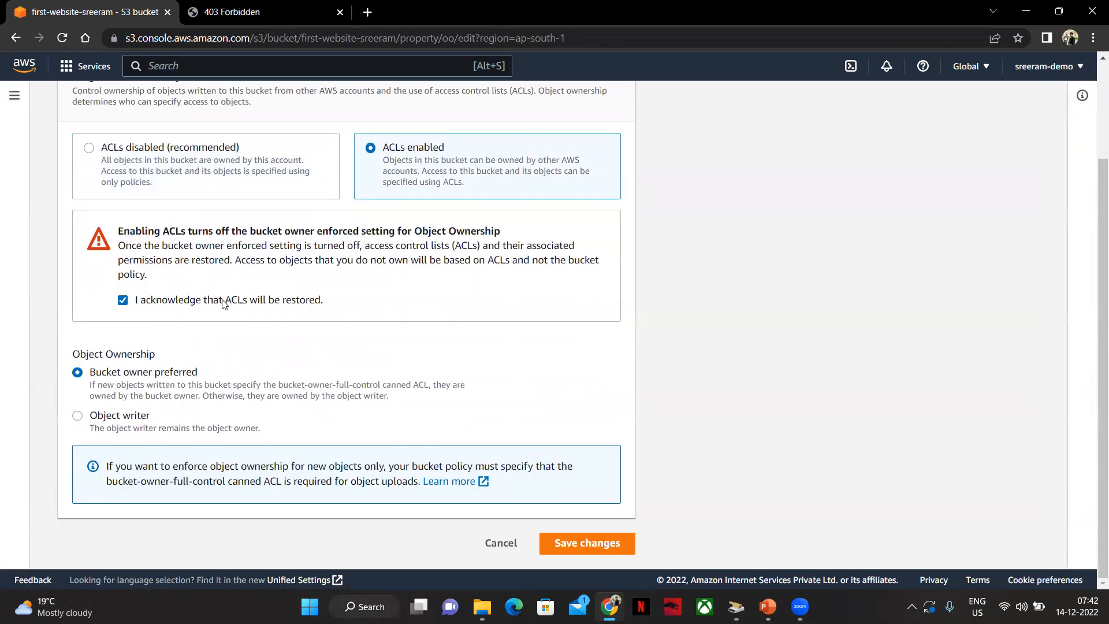
left_click(557, 546)
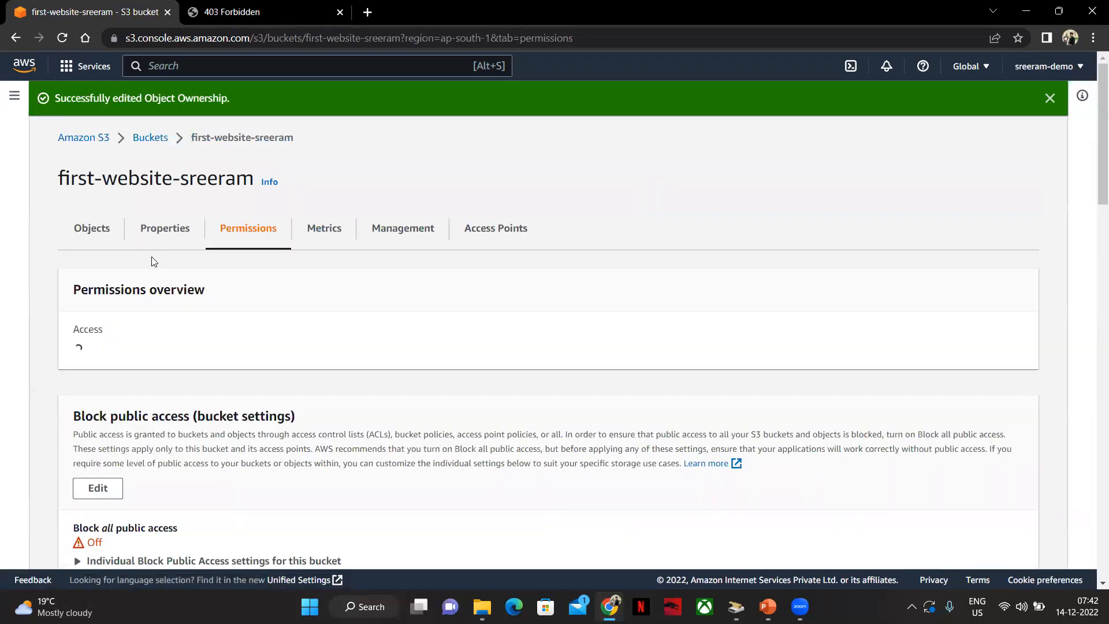
Select all objects in the bucket, make them public using ACL, and return to the bucket
scroll(183, 329, "down", 3)
scroll(186, 324, "down", 15)
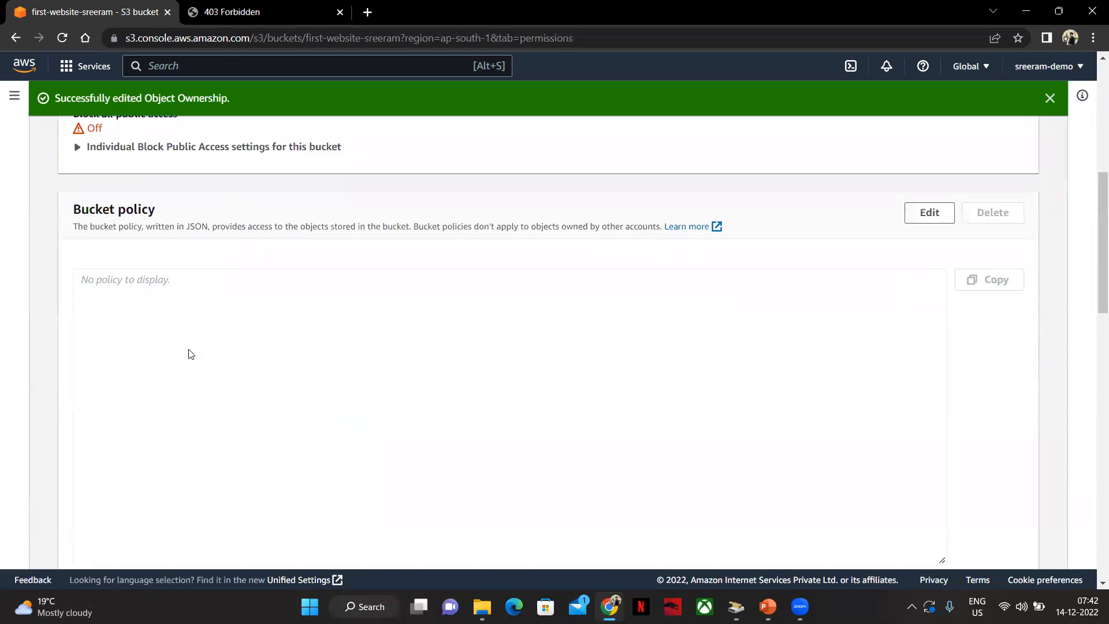
scroll(327, 346, "down", 2)
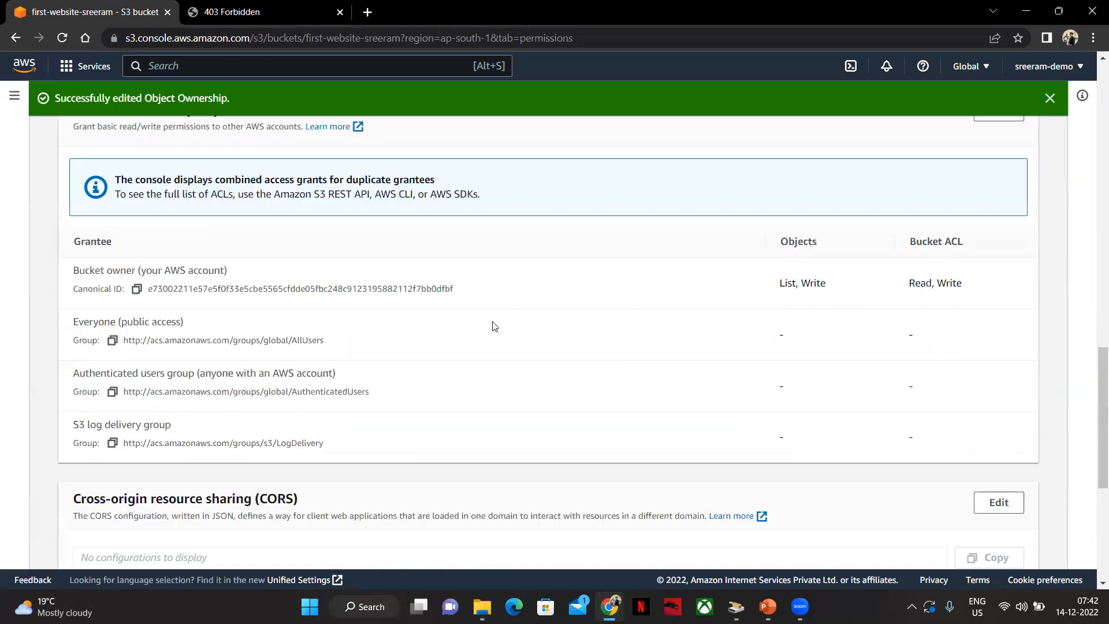
scroll(274, 396, "up", 15)
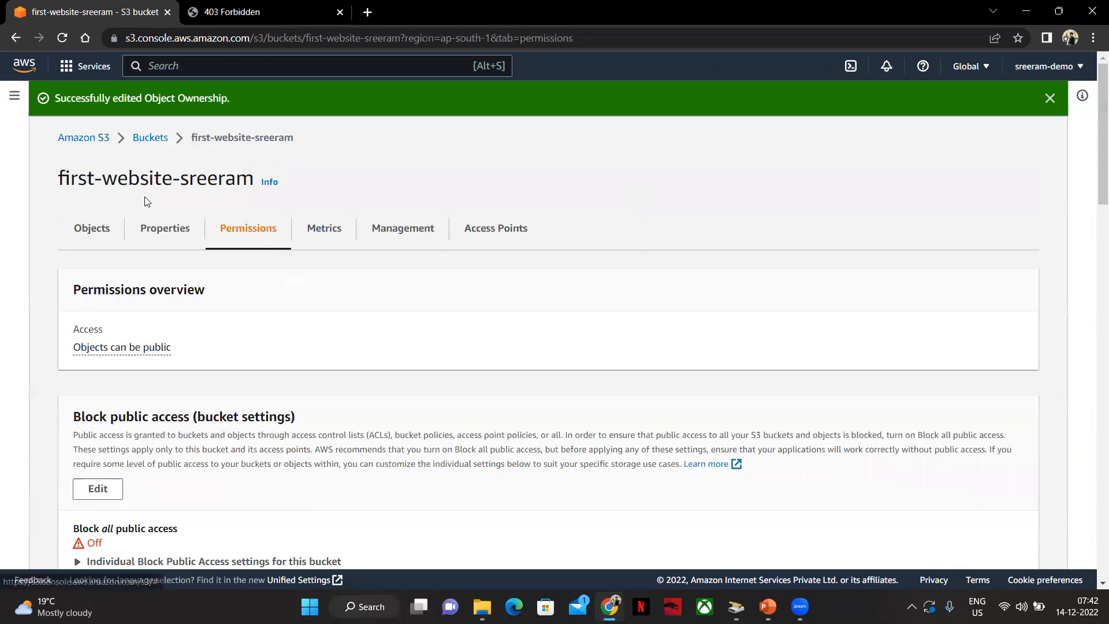
left_click(109, 236)
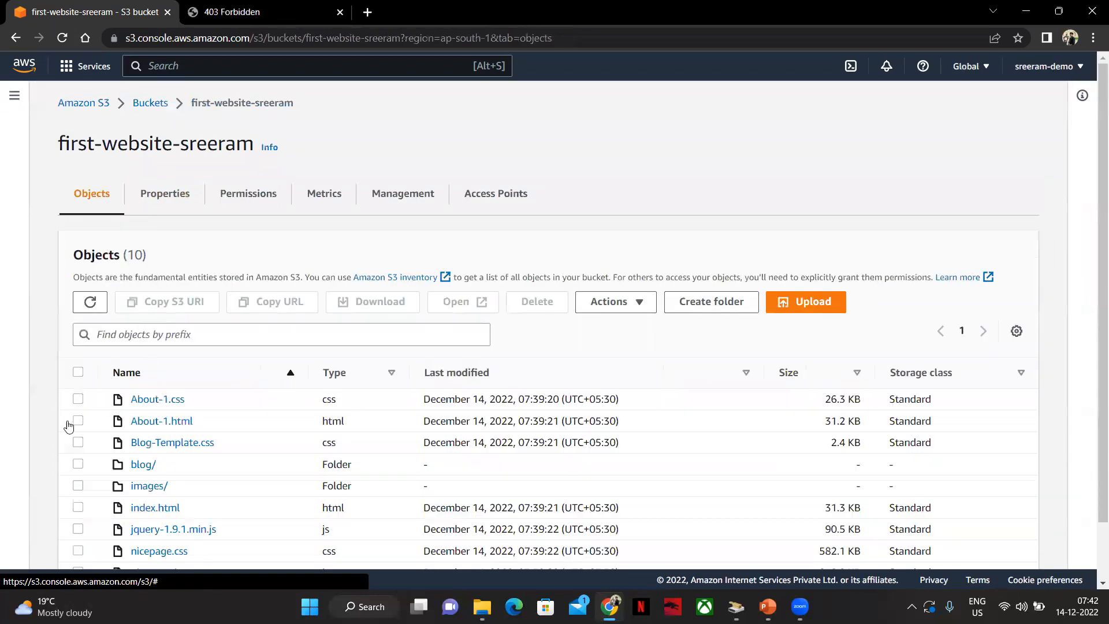
left_click(78, 371)
left_click(612, 301)
scroll(664, 490, "down", 2)
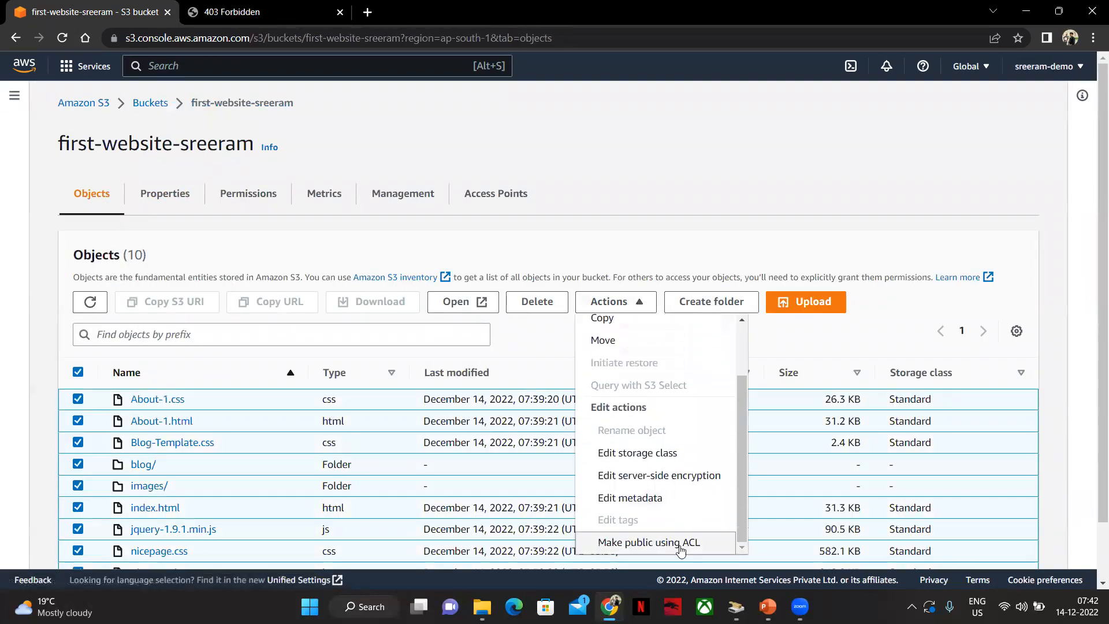
left_click(642, 546)
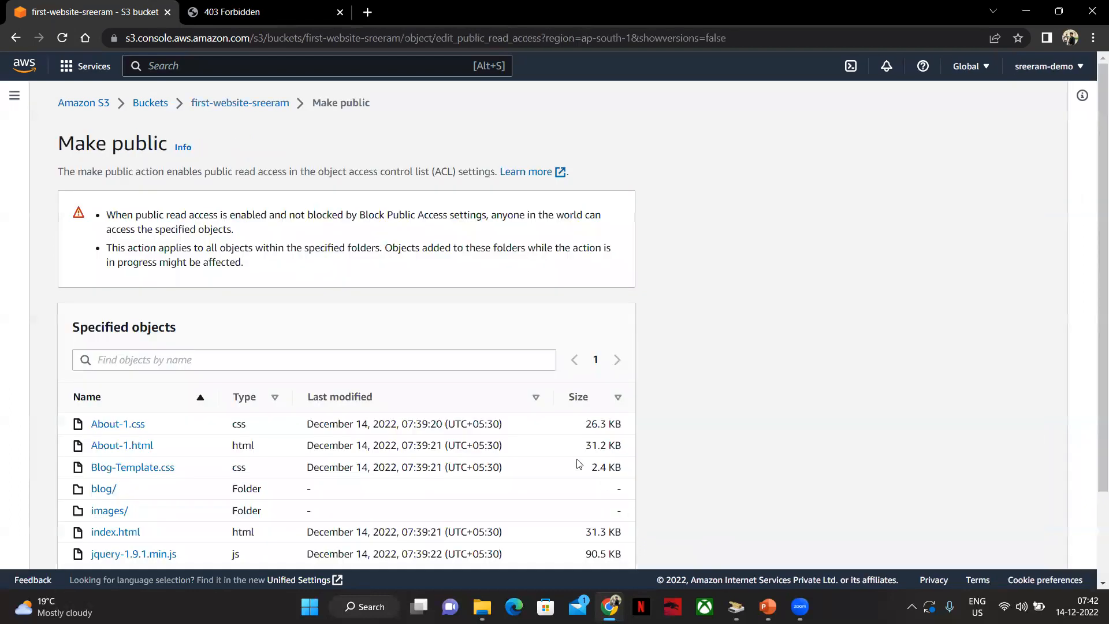
scroll(579, 463, "down", 2)
left_click(613, 538)
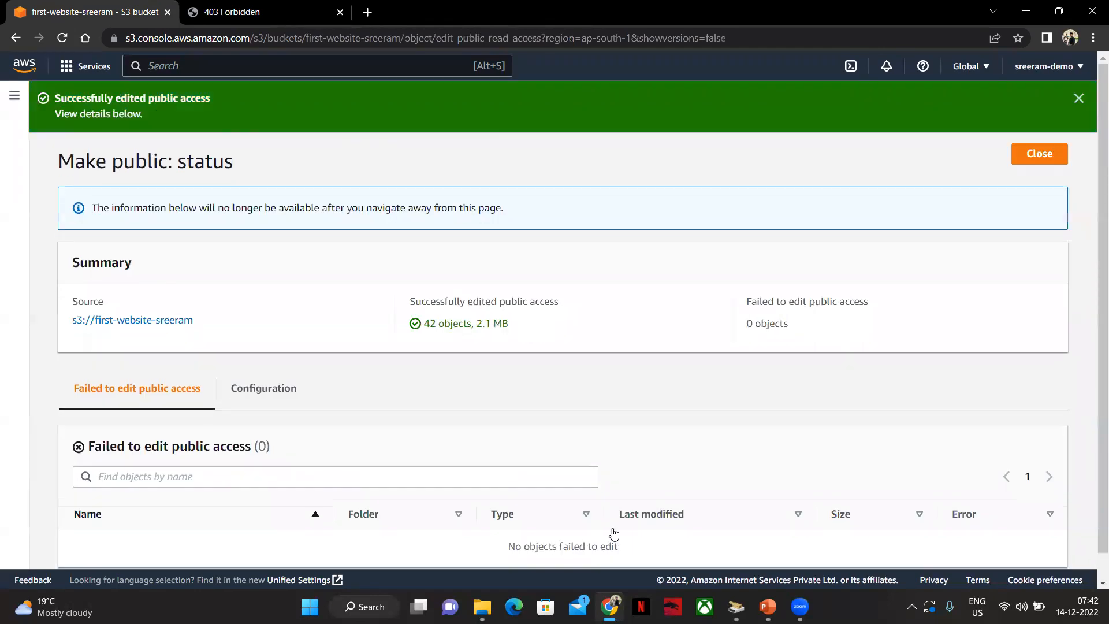
left_click(167, 321)
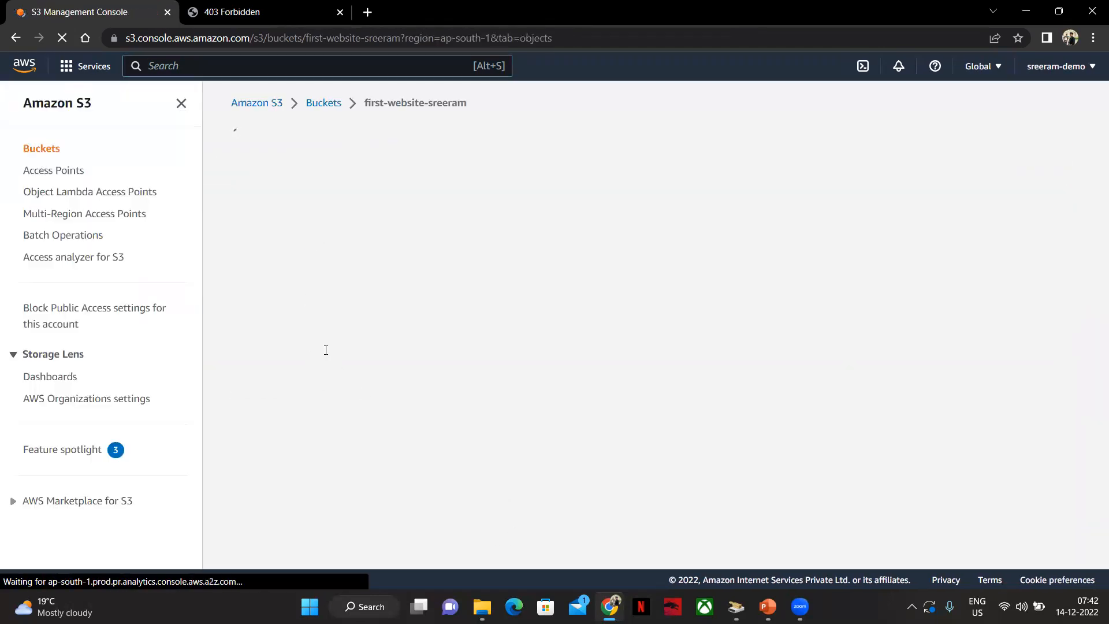
Switch to the website endpoint tab and reload the page
left_click(239, 21)
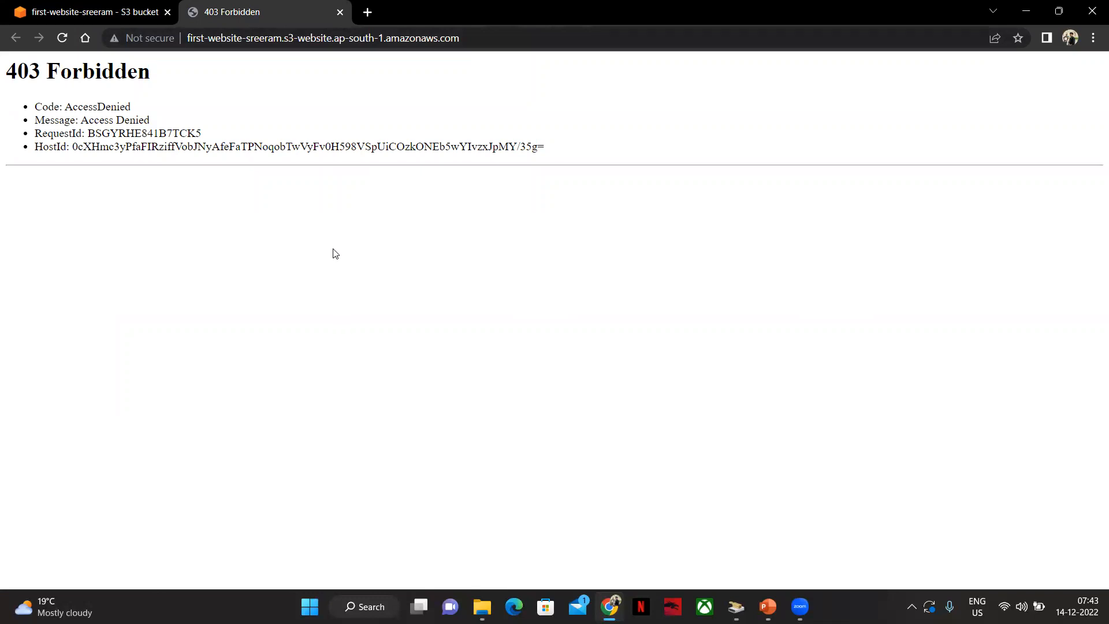
key("F5")
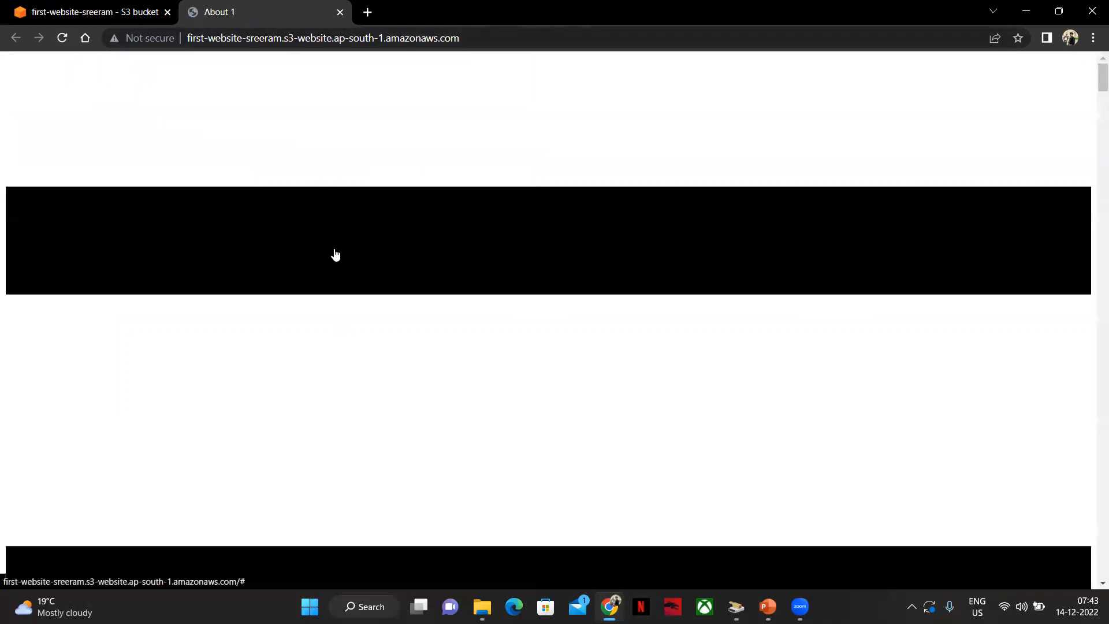
key("F5")
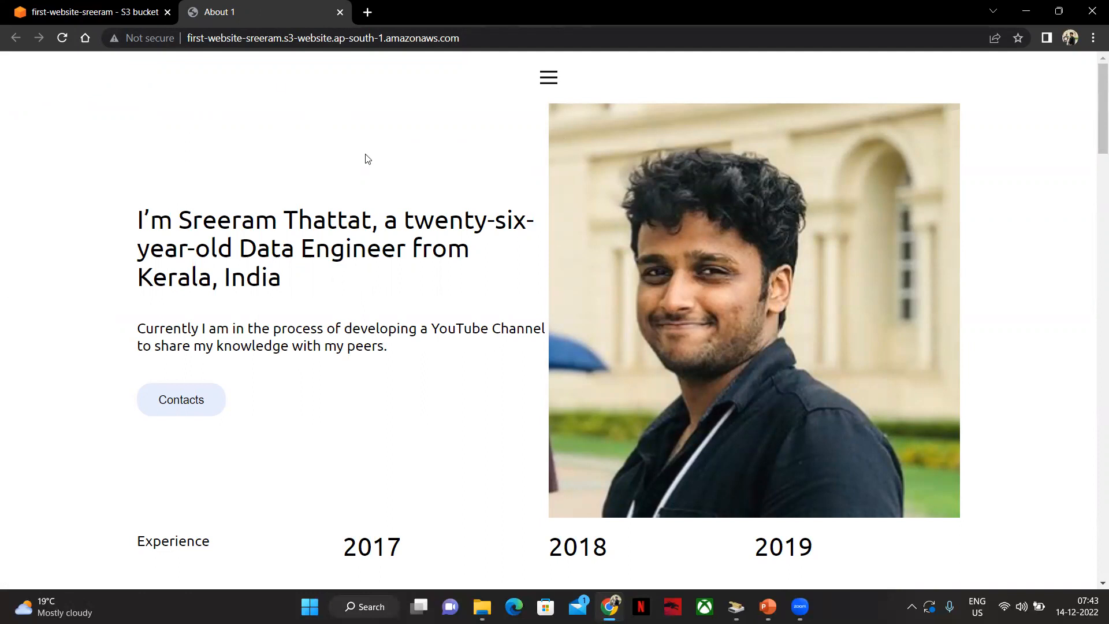
Copy the website endpoint URL and open it in a new incognito window
left_click(468, 46)
key("ctrl+c")
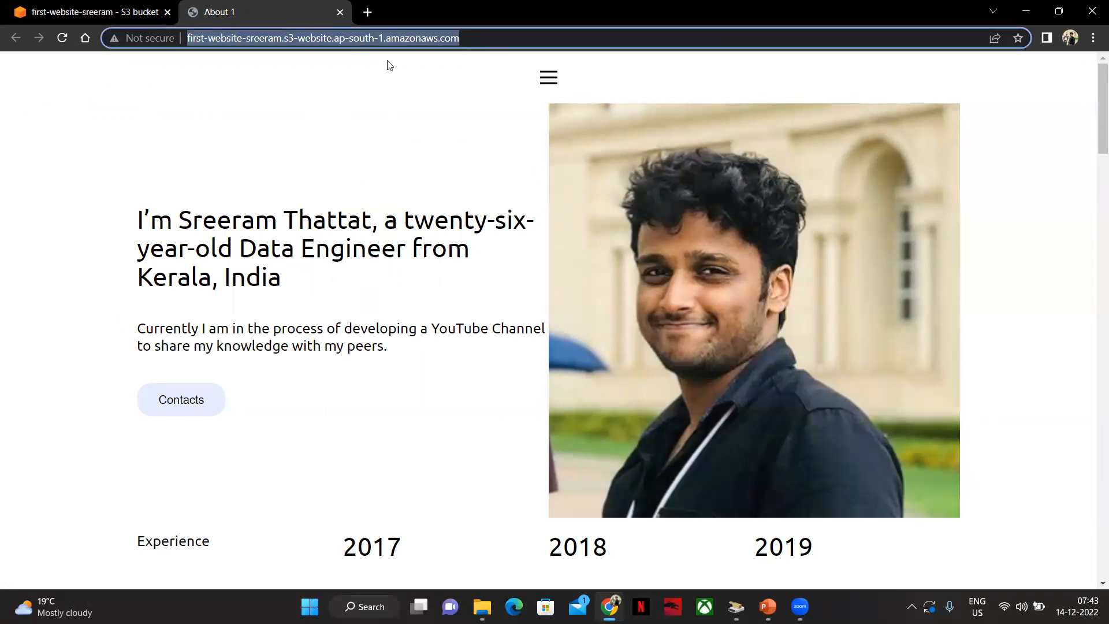
key("BackSpace")
left_click(1075, 107)
key("ctrl+shift+n")
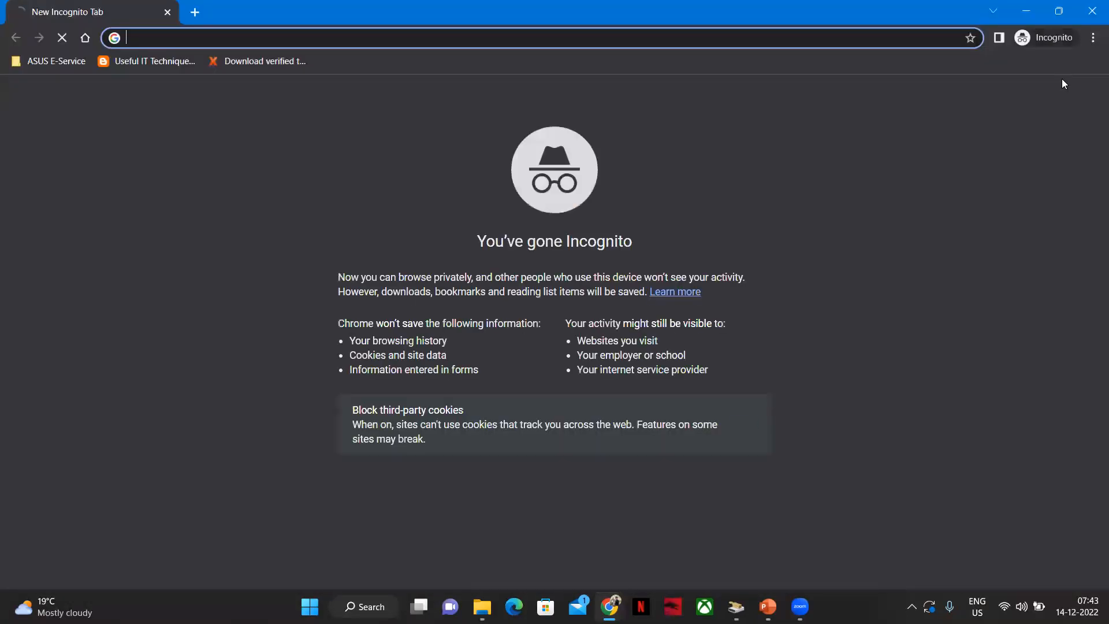
key("ctrl+v")
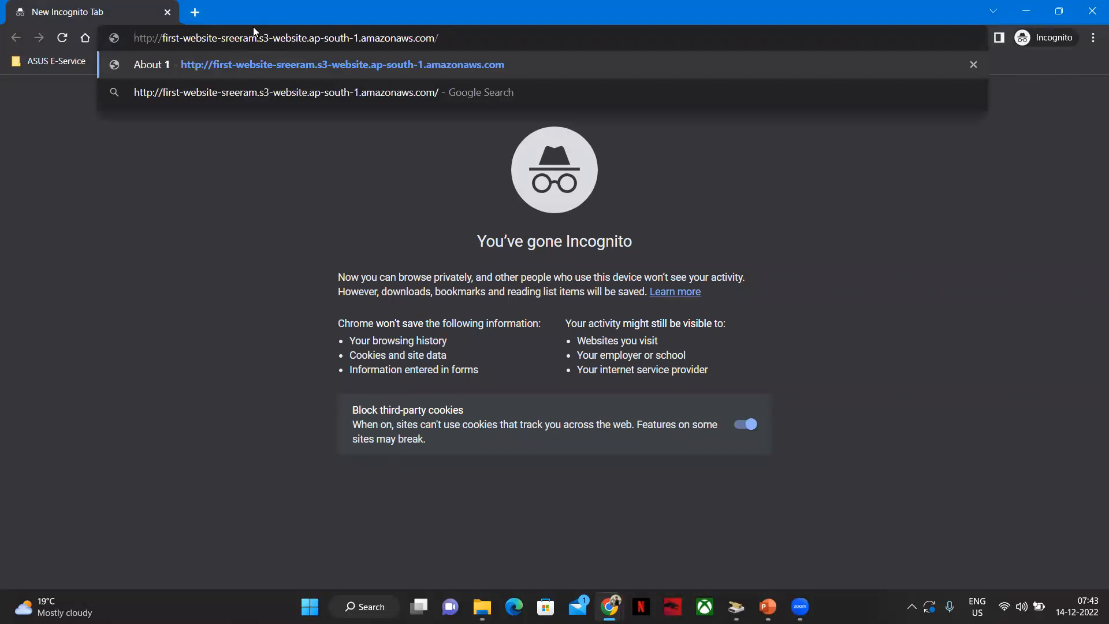
key("Return")
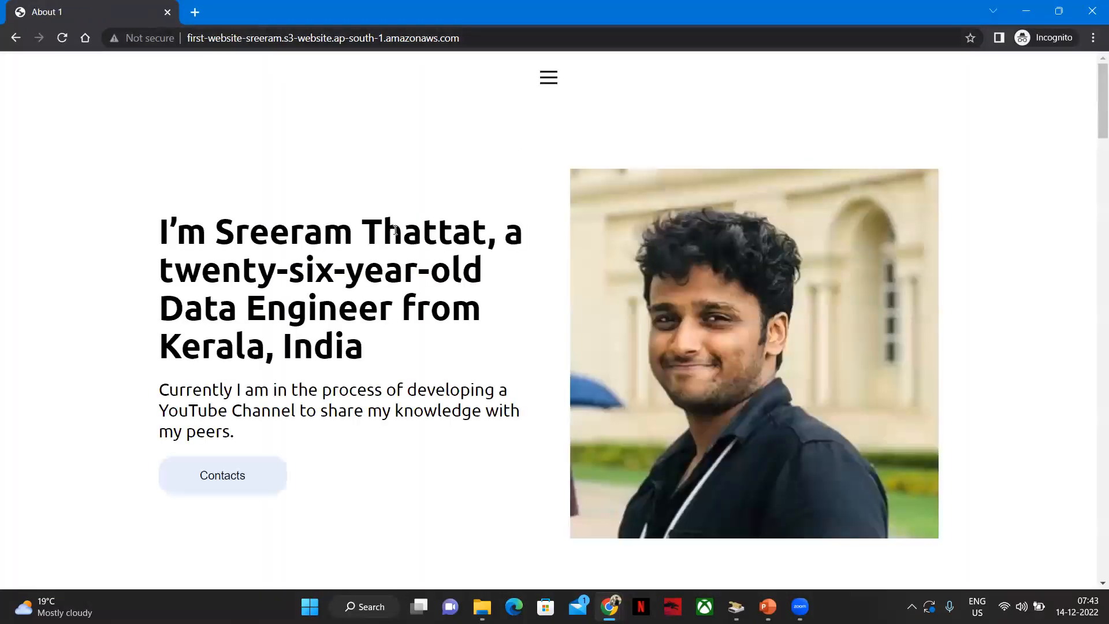